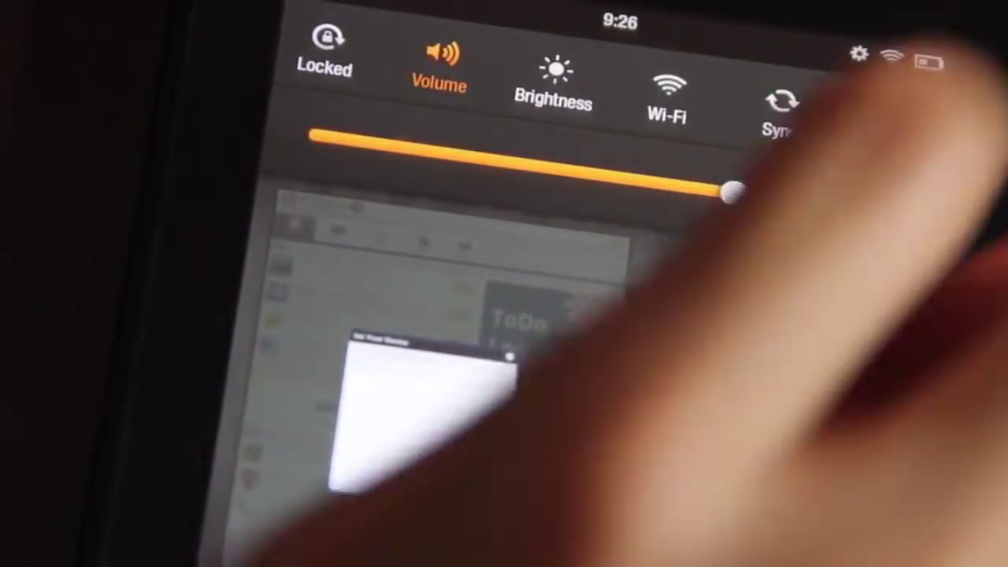
- Reach the Kindle Fire's Device settings page through More in the quick-settings bar
left_click(891, 114)
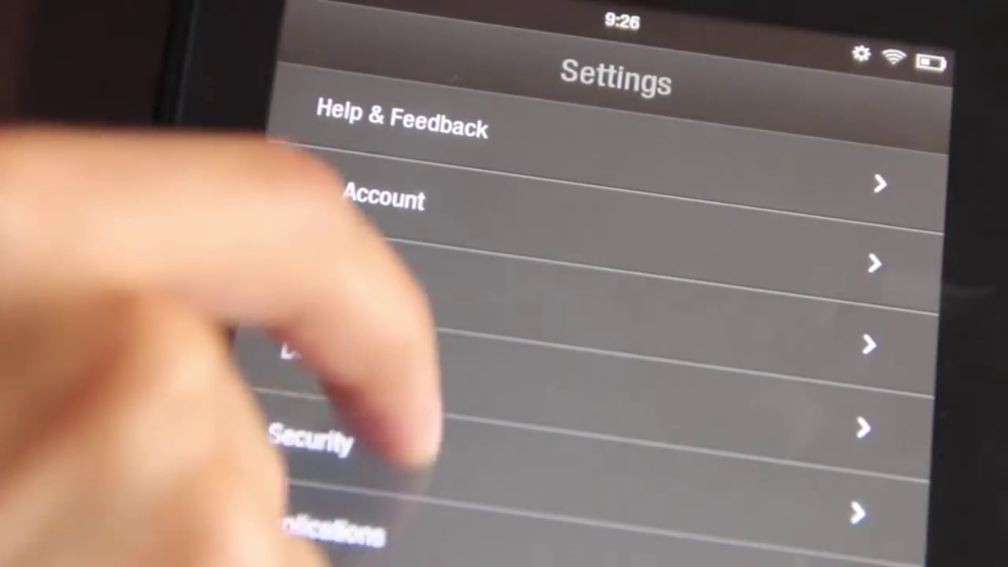
left_click_drag(418, 457, 405, 214)
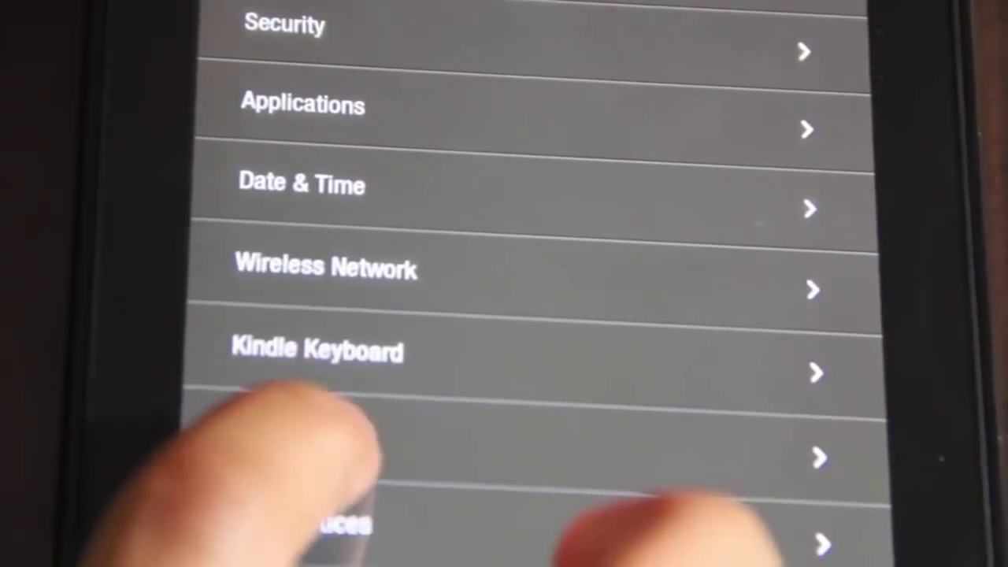
left_click(315, 441)
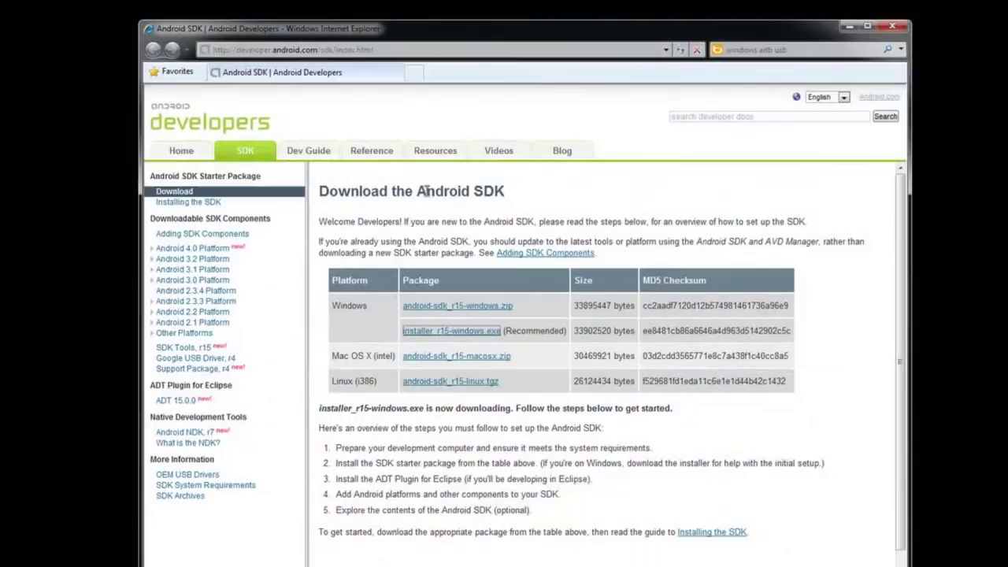
- Download installer_r15-windows.exe from the Android SDK page and dismiss the security warning
double_click(345, 306)
left_click(382, 319)
left_click(445, 335)
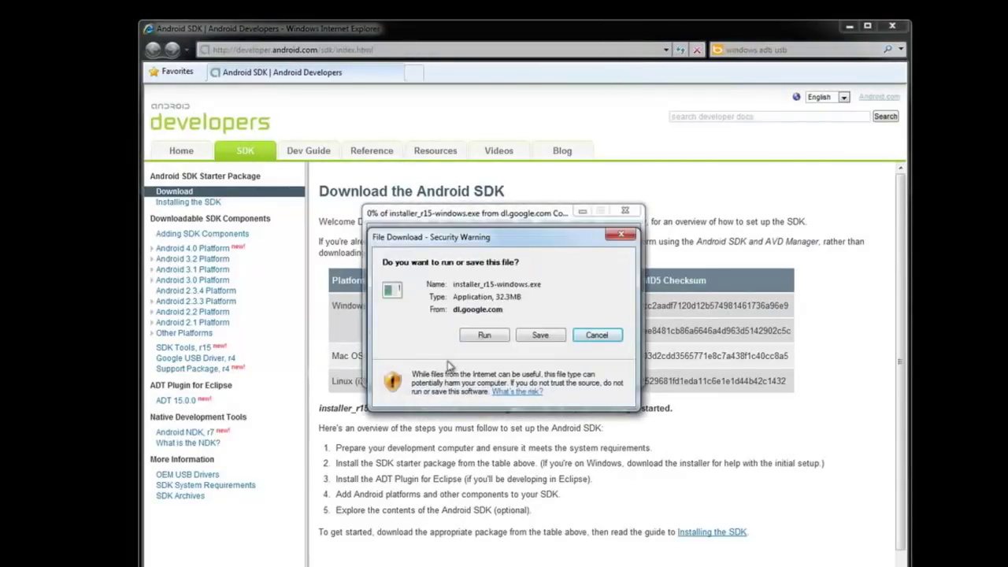
left_click(619, 238)
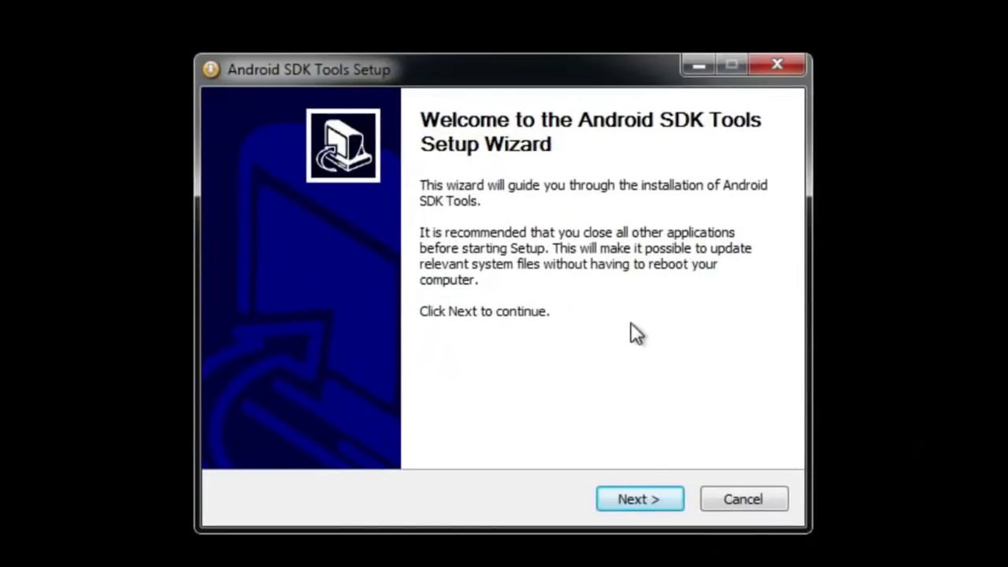
- Move past the welcome and JDK pages and shorten the destination folder to C:\Android\
left_click(655, 495)
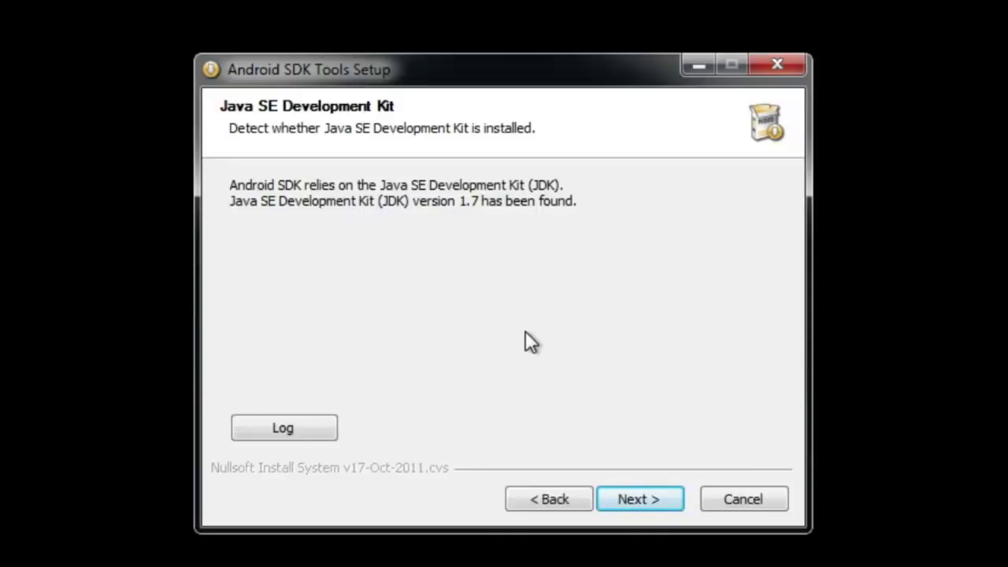
left_click(646, 500)
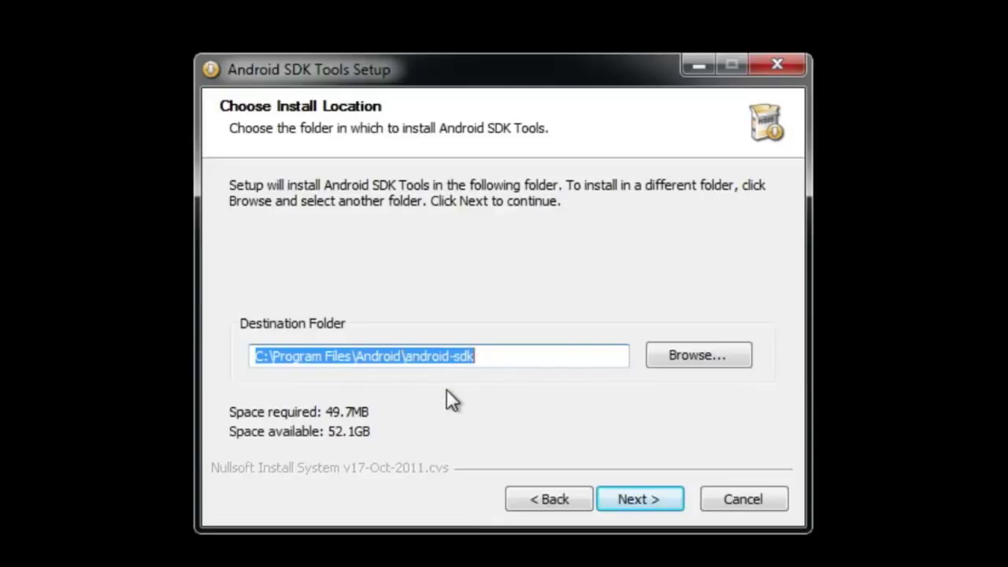
left_click(405, 355)
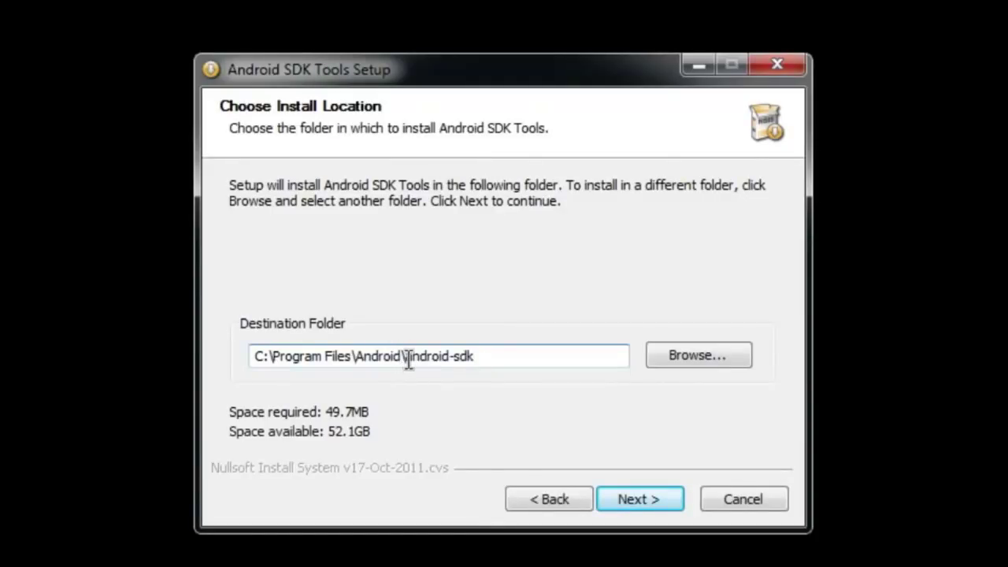
left_click_drag(406, 356, 586, 352)
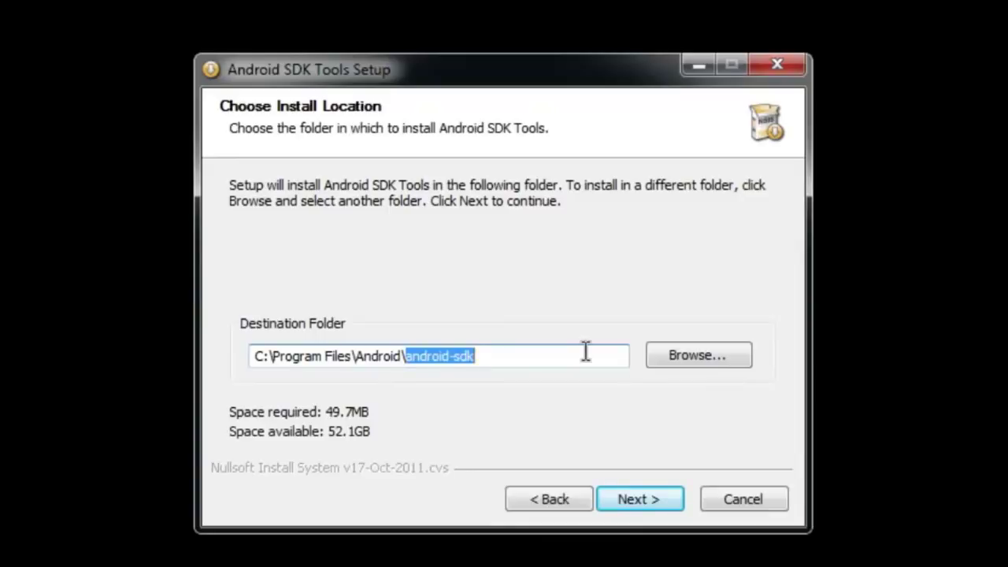
key("BackSpace")
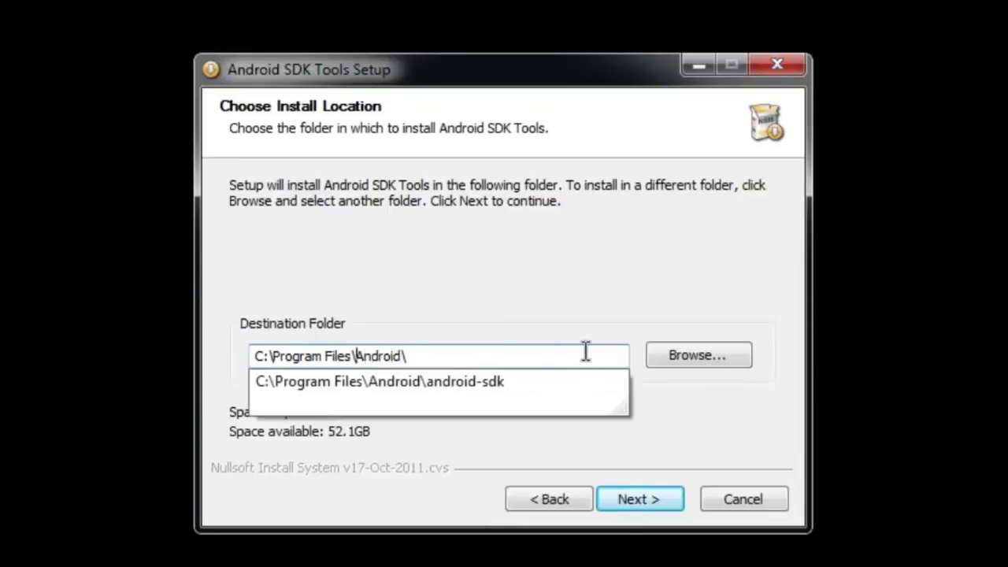
key("BackSpace")
key("BackSpace")
key("BackSpace")
key("BackSpace")
key("BackSpace")
key("BackSpace")
key("BackSpace")
key("BackSpace")
key("BackSpace")
key("BackSpace")
key("BackSpace")
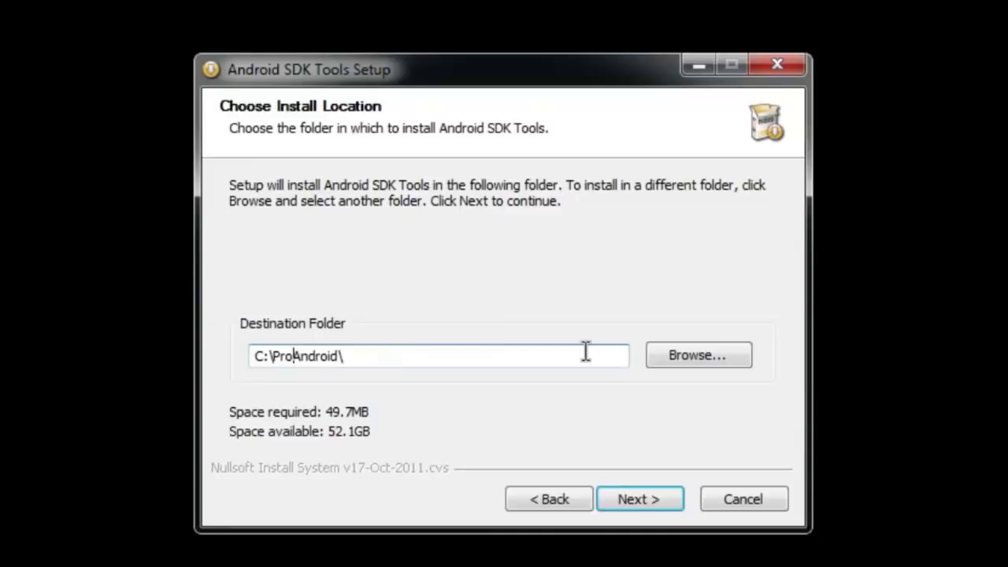
key("BackSpace")
key("BackSpace")
key("BackSpace")
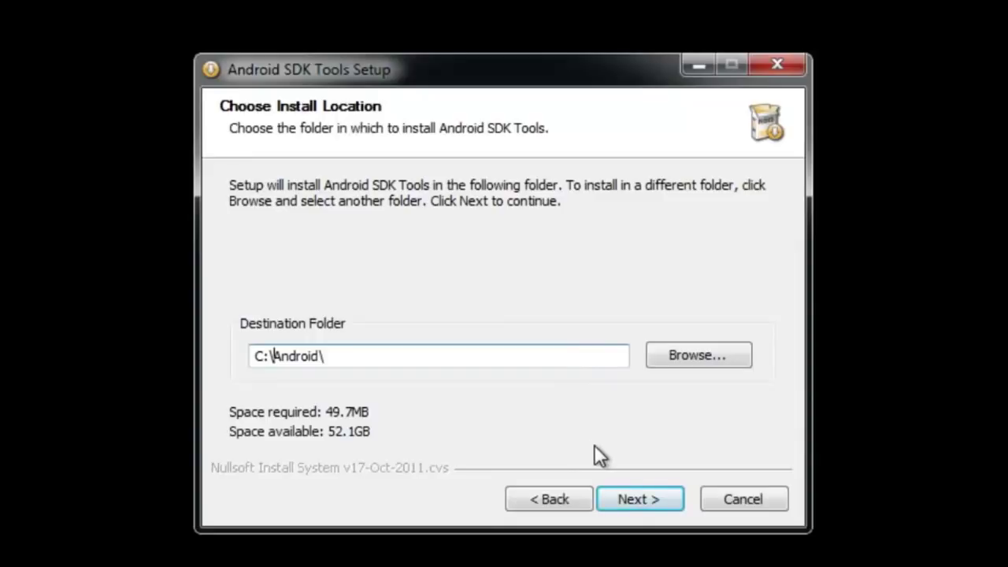
- Install Android SDK Tools into C:\Android and continue to the completion page
left_click(643, 499)
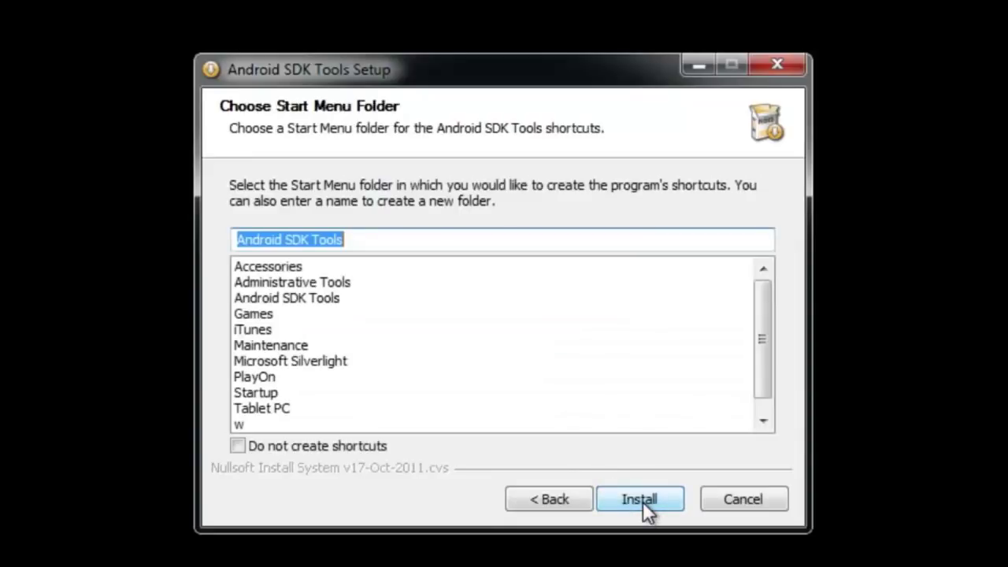
left_click(640, 500)
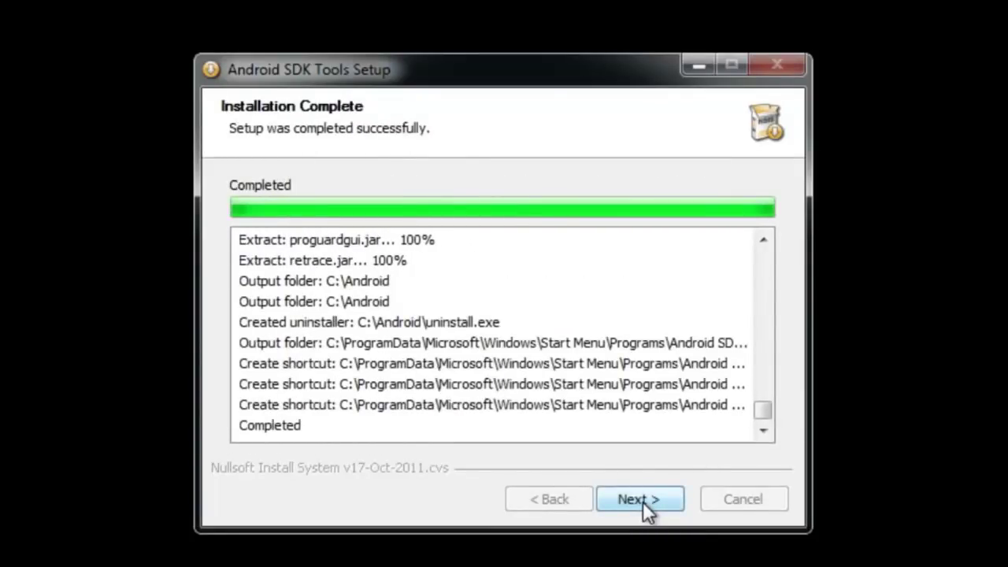
left_click(643, 500)
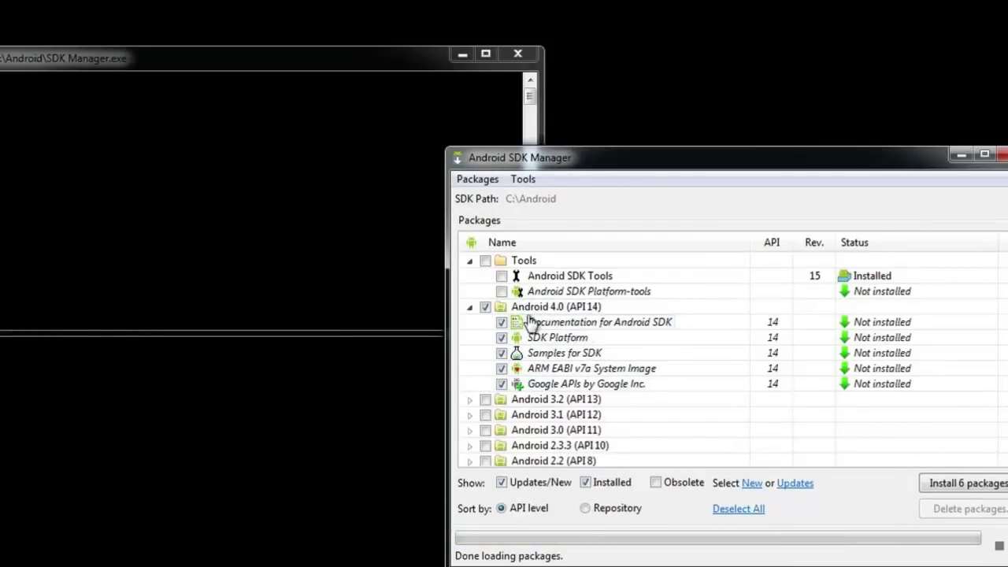
- Swap the Android 4.0 (API 14) packages for Android 2.3.3 (API 10), keeping Google USB Driver
left_click(486, 307)
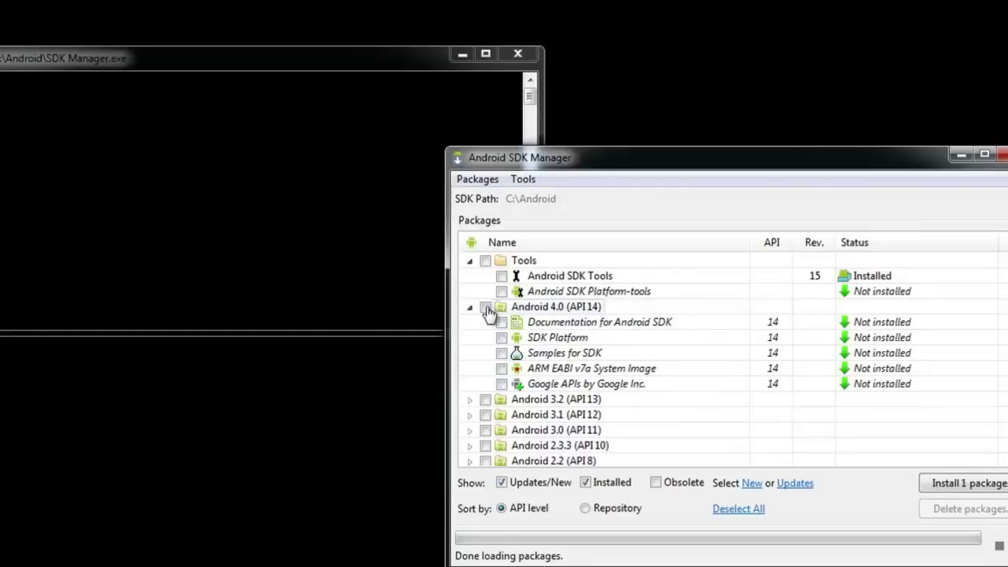
scroll(489, 351, "down", 4)
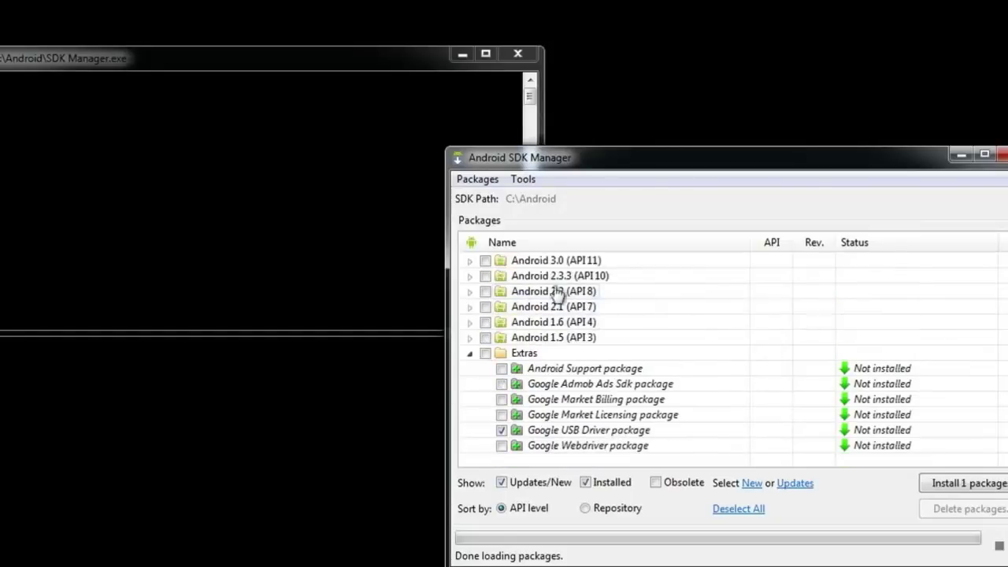
left_click(486, 276)
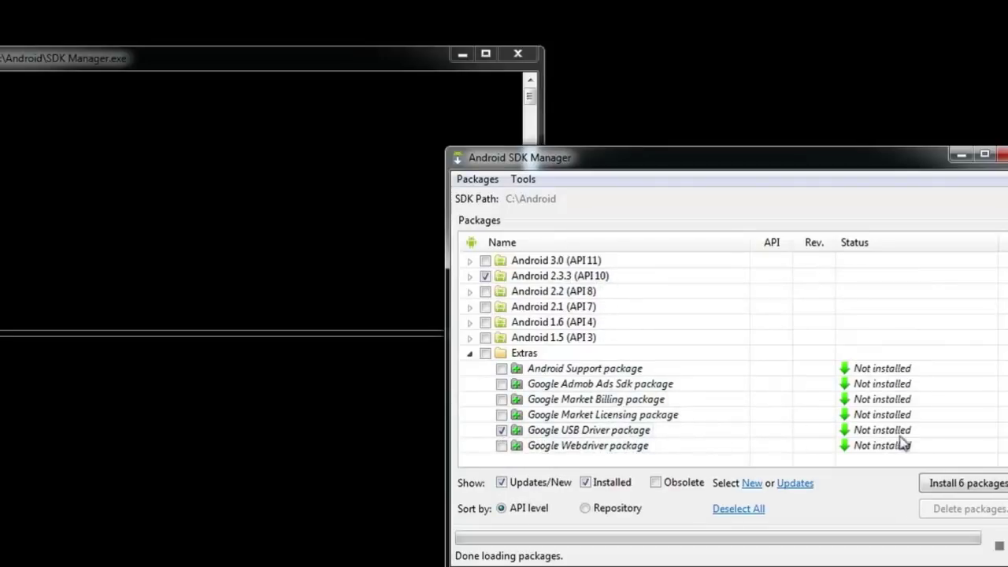
- Install the six queued packages, letting ADB restart, then close the installation log
left_click(984, 490)
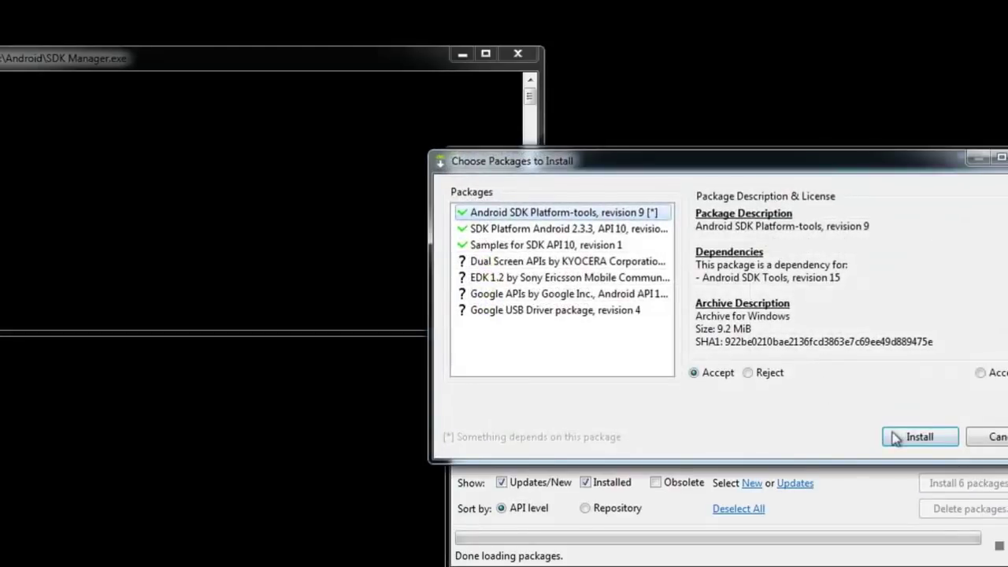
left_click(896, 439)
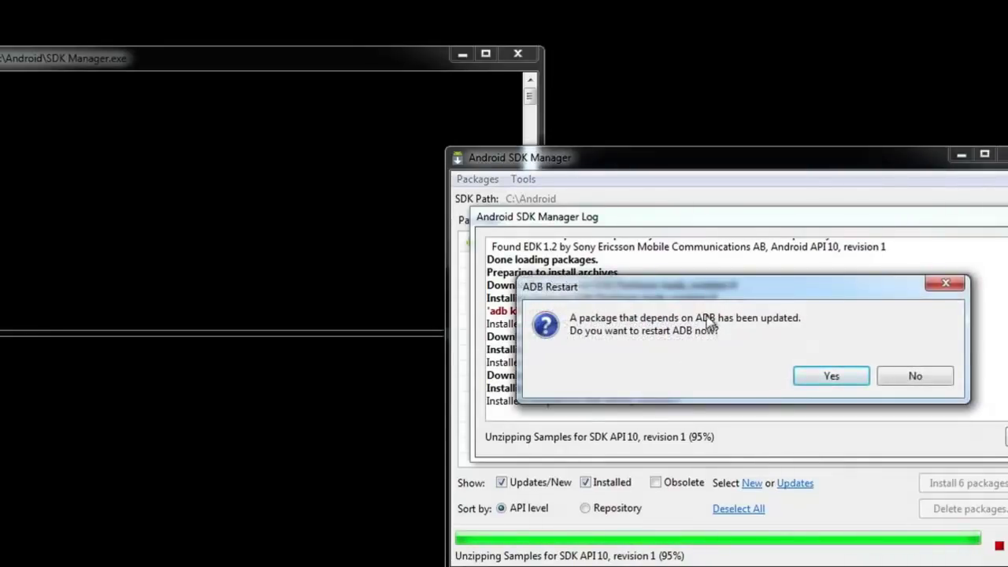
left_click(841, 382)
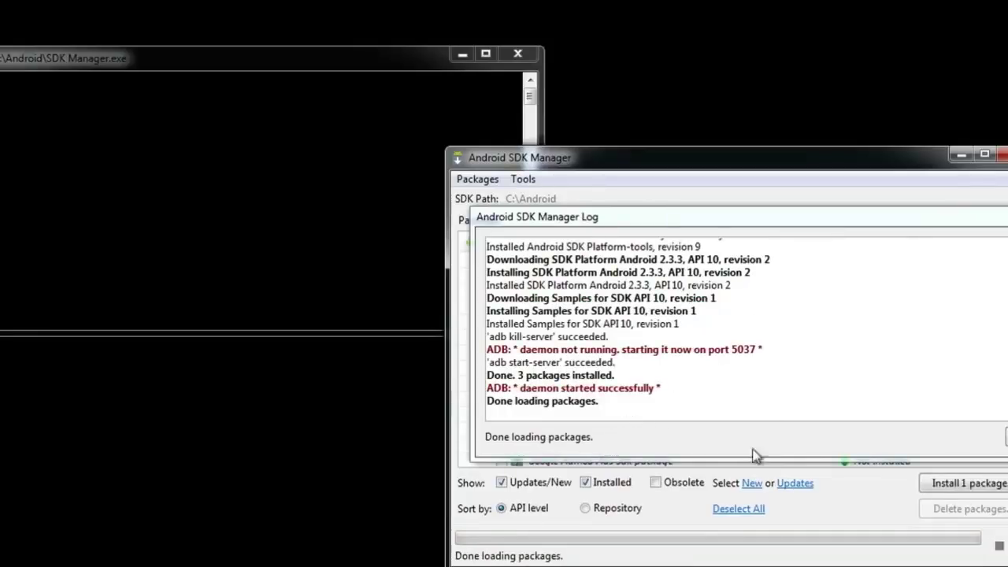
left_click(1006, 436)
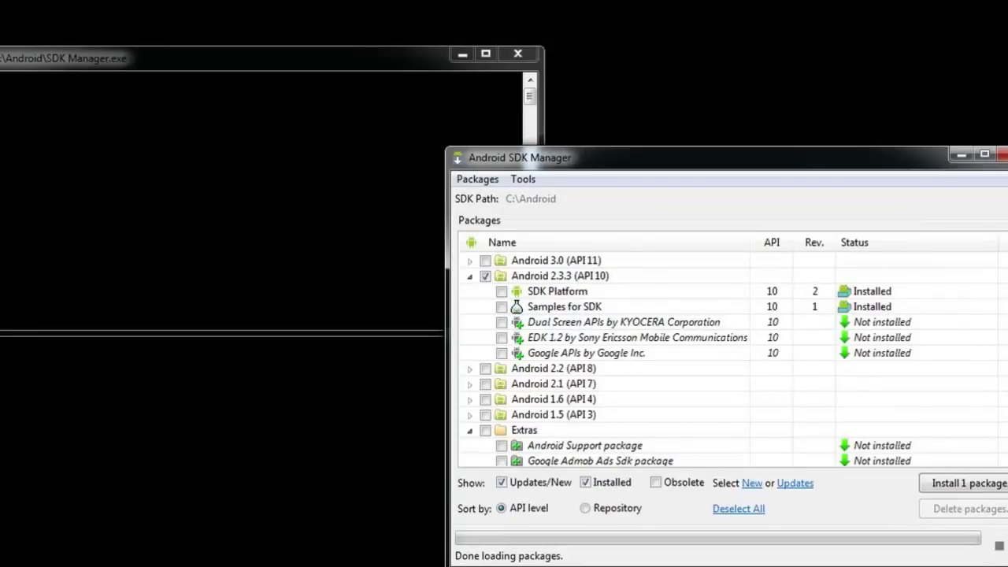
- Accept the licence and install Google USB Driver revision 4, then close SDK Manager
scroll(725, 354, "down", 2)
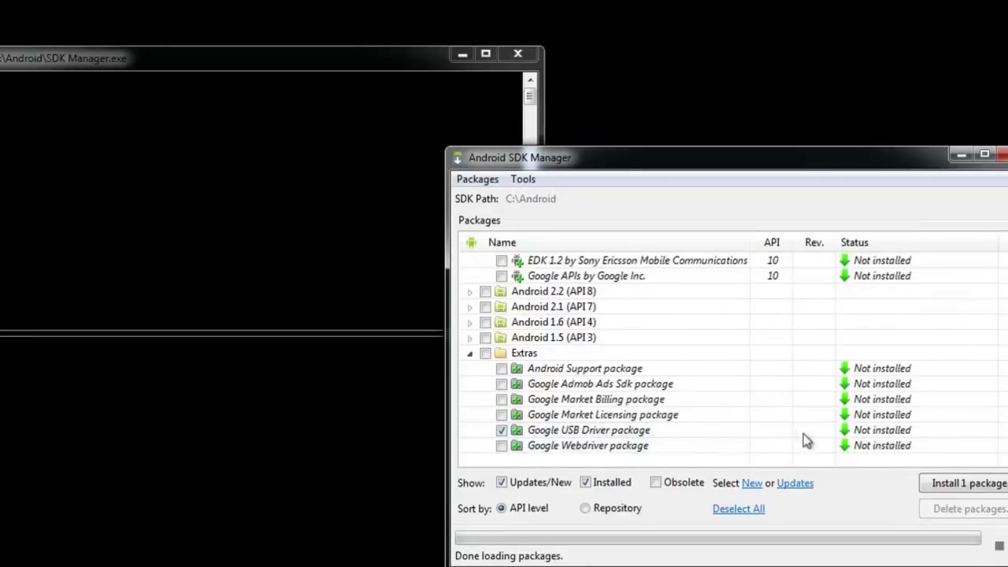
left_click(997, 483)
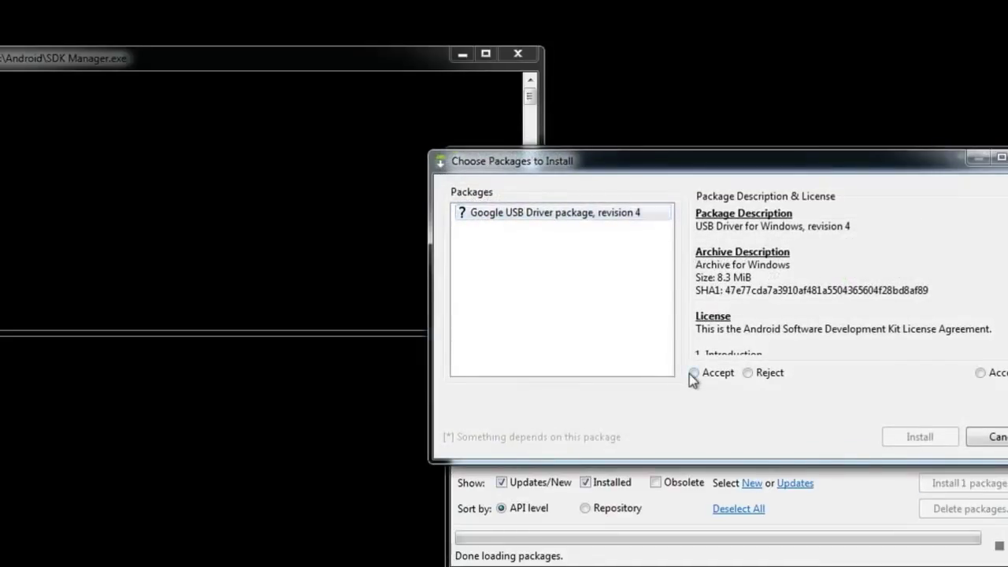
left_click(693, 373)
left_click(920, 437)
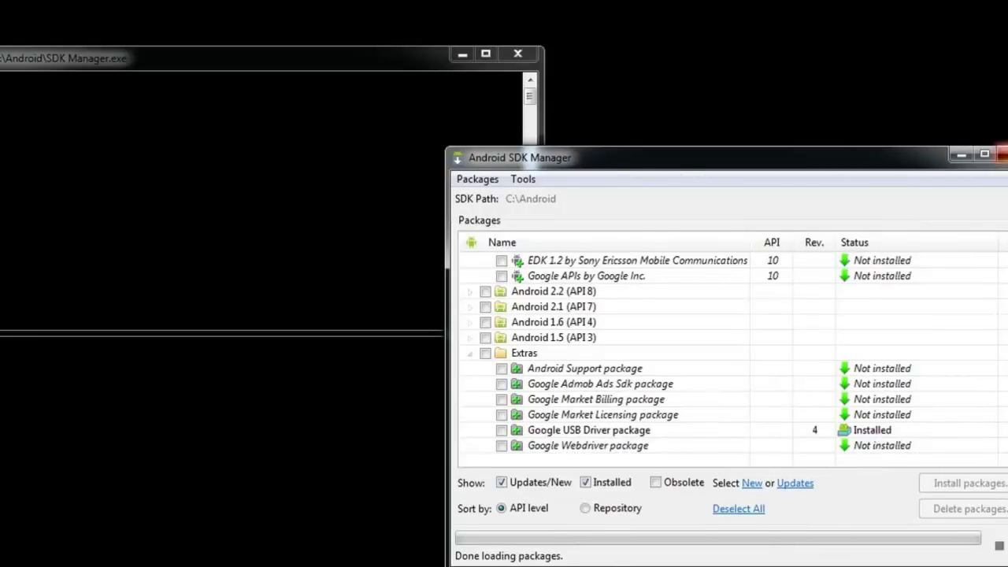
left_click(1002, 155)
left_click(354, 461)
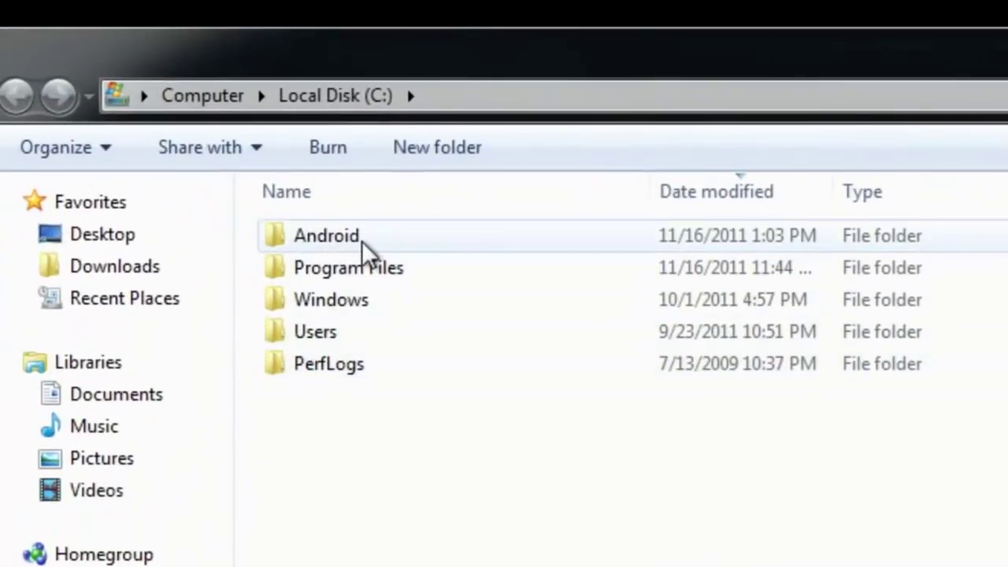
- Browse to C:\Android\extras\google\usb_driver and choose Open with for android_winusb.inf
double_click(364, 246)
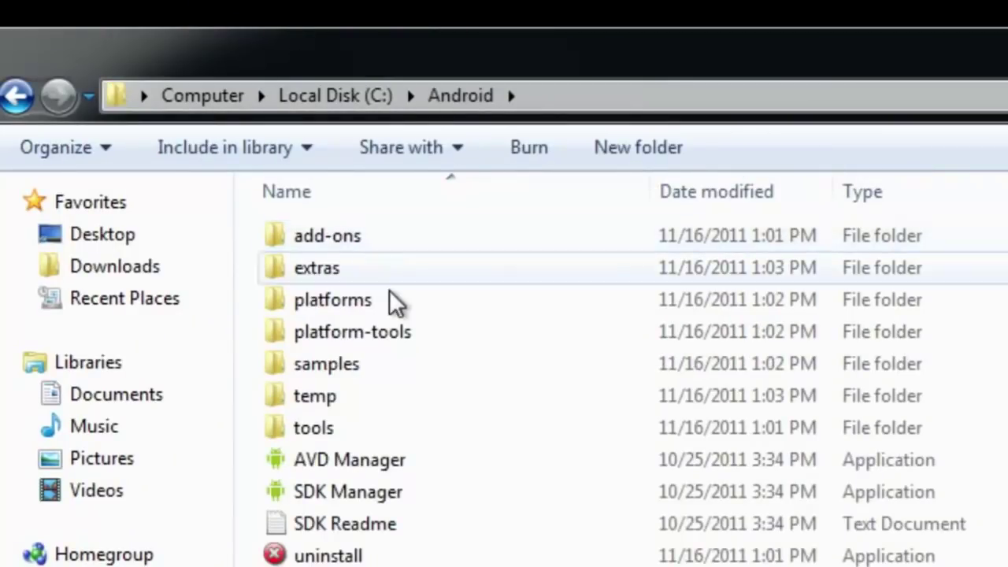
double_click(348, 268)
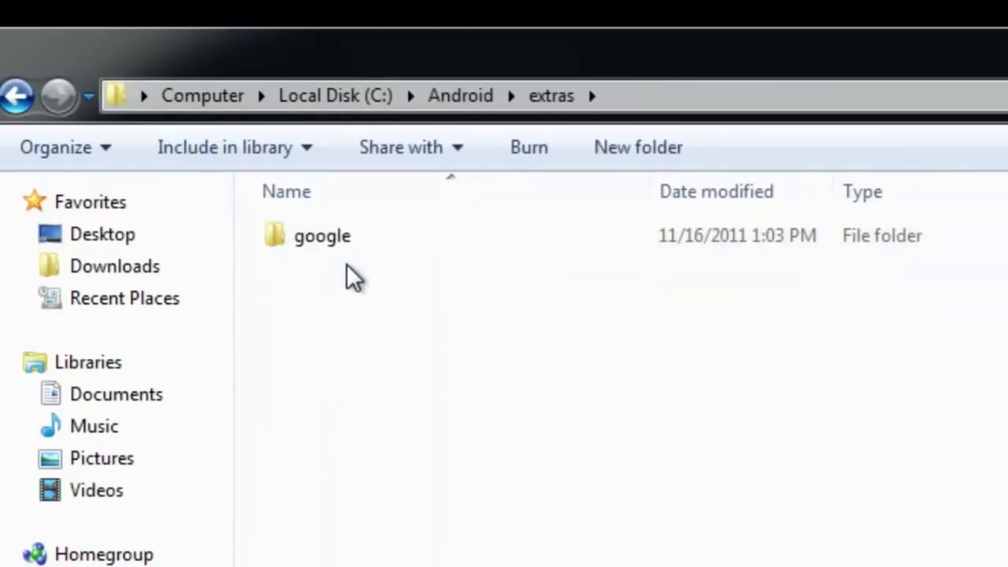
double_click(345, 235)
double_click(387, 238)
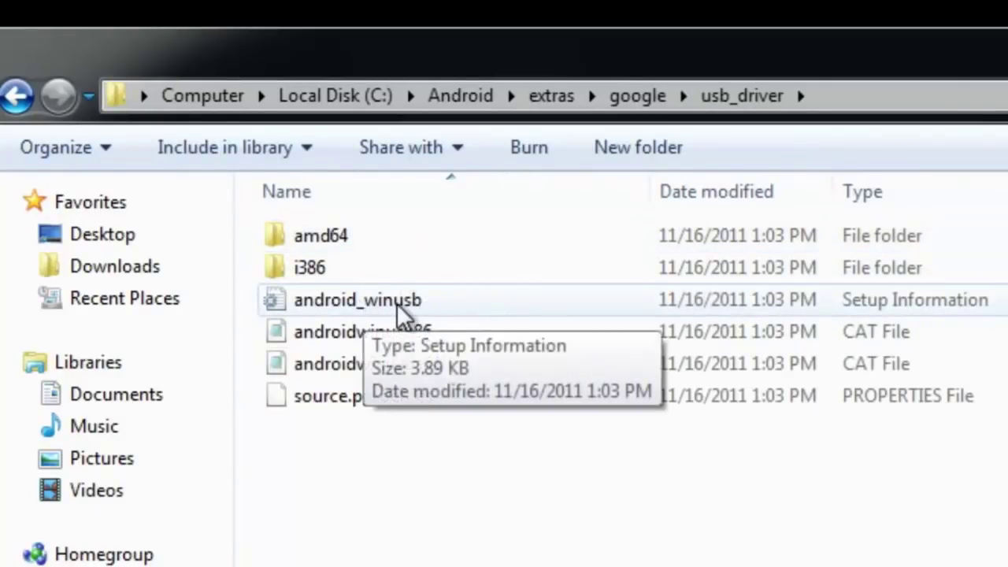
left_click(401, 310)
right_click(400, 310)
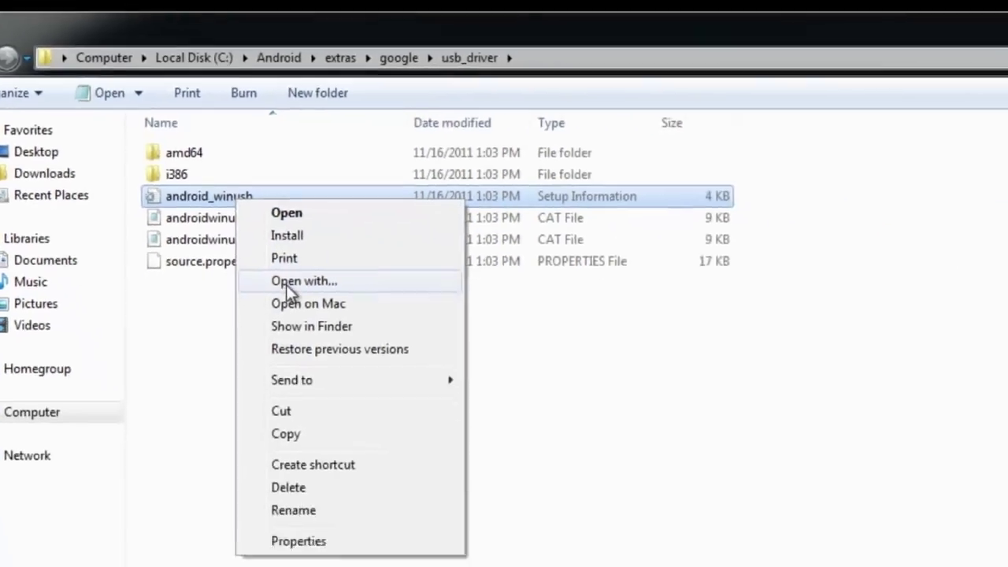
left_click(497, 425)
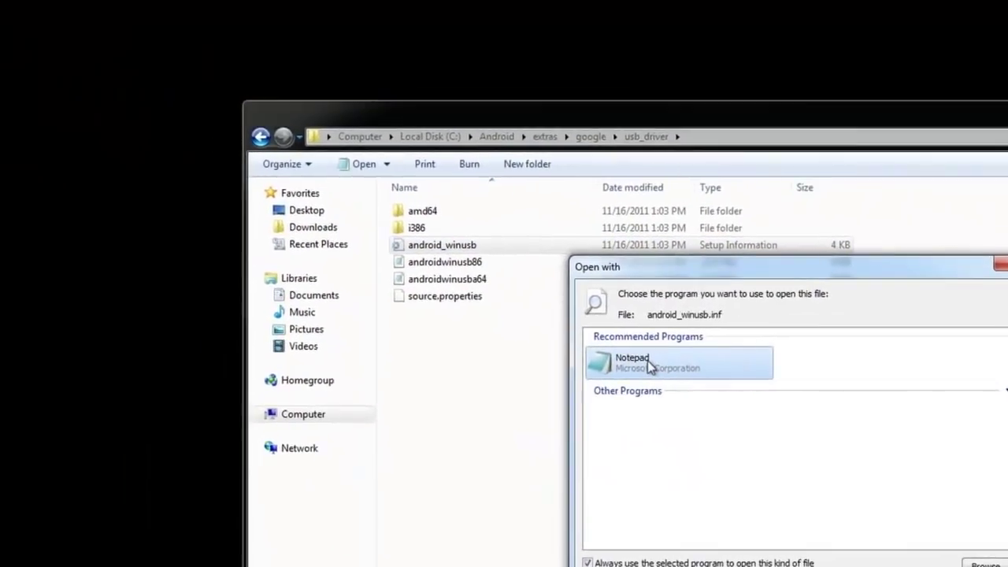
- Paste the Kindle Fire VID_1949&PID_0006 lines under [Google.NTx86] in android_winusb.inf and save
double_click(410, 315)
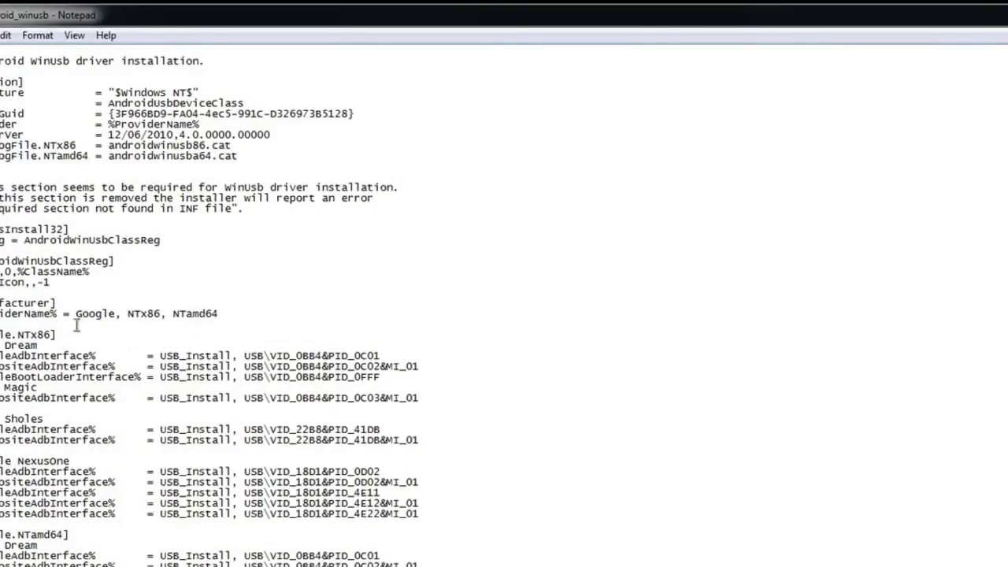
left_click_drag(72, 337, 0, 337)
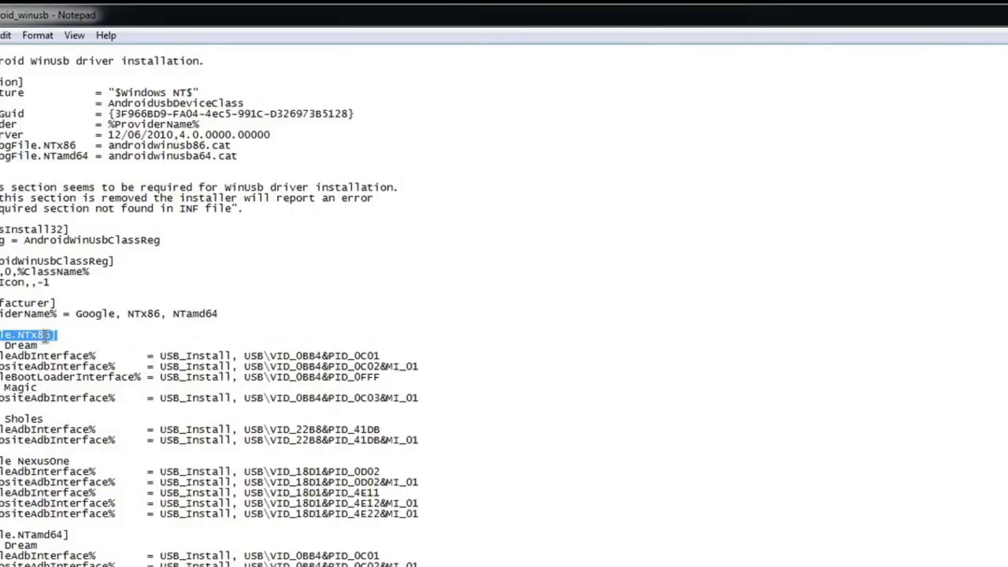
left_click_drag(89, 535, 0, 535)
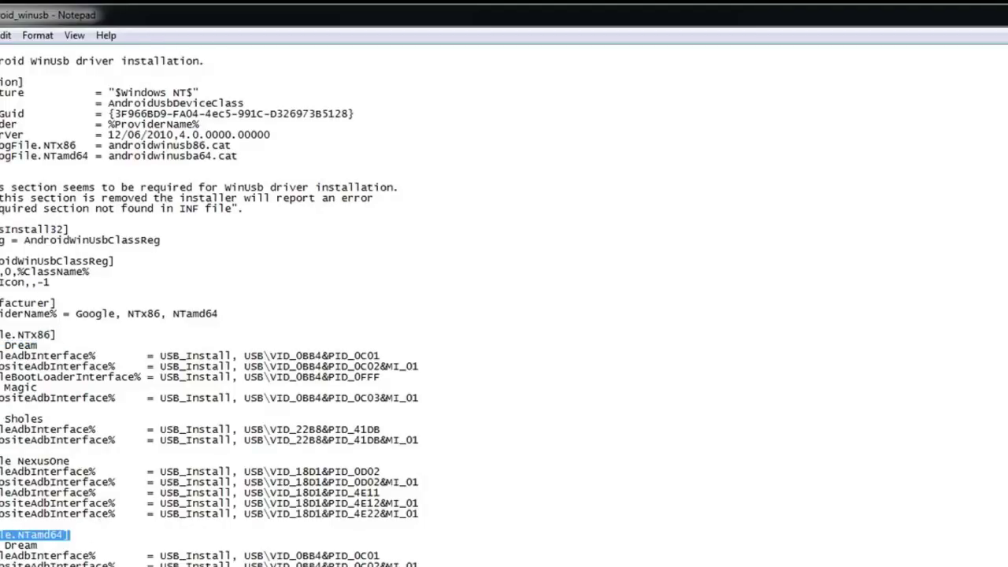
left_click(85, 333)
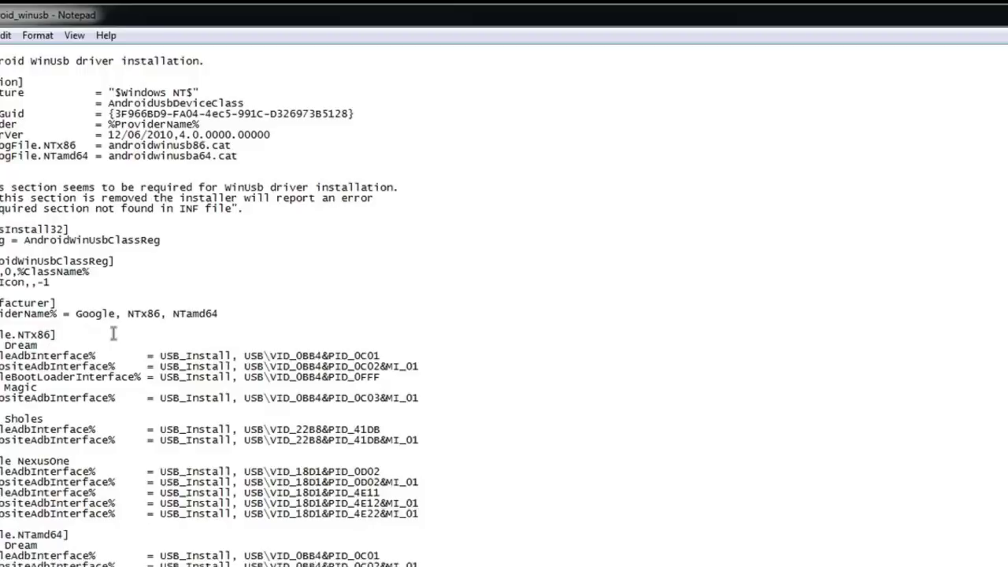
key("Return")
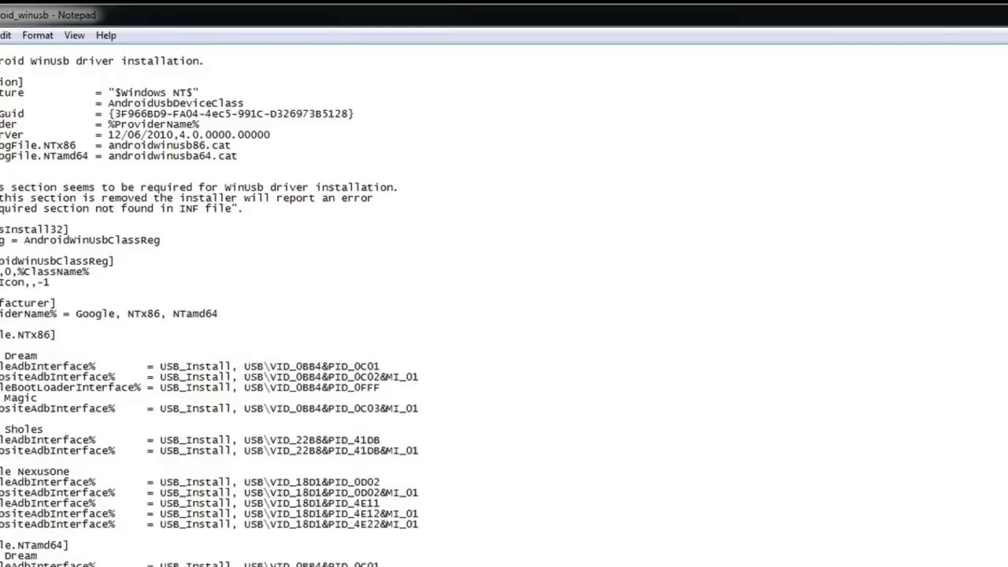
type(";Kindle Fire %SingleAdbInterface% = USB_Install, USB\\VID_1949&PID_0006 %CompositeAdbInterface% = USB_Install, USB\\VID_1949&PID_0006&MI_01")
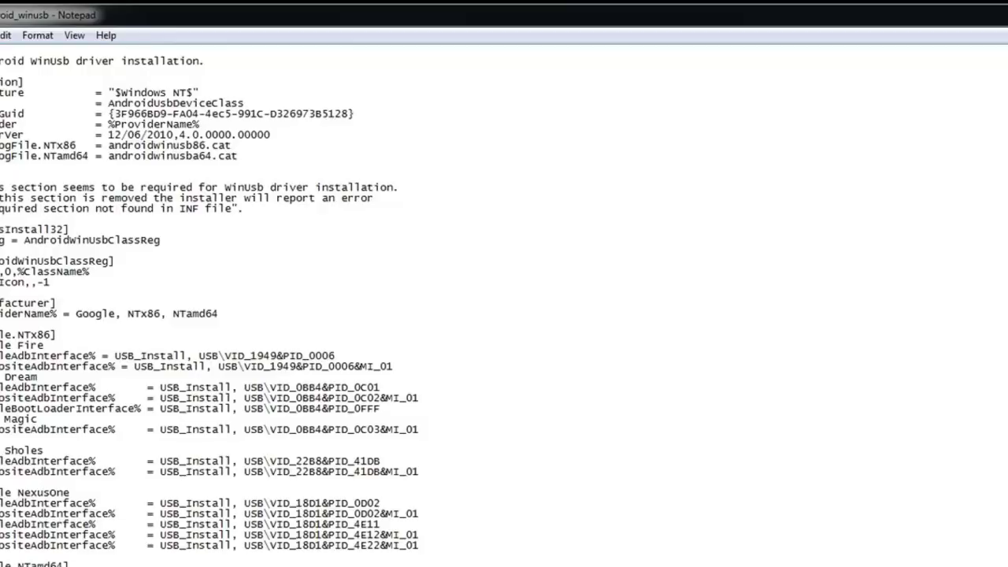
left_click(1, 35)
left_click(9, 90)
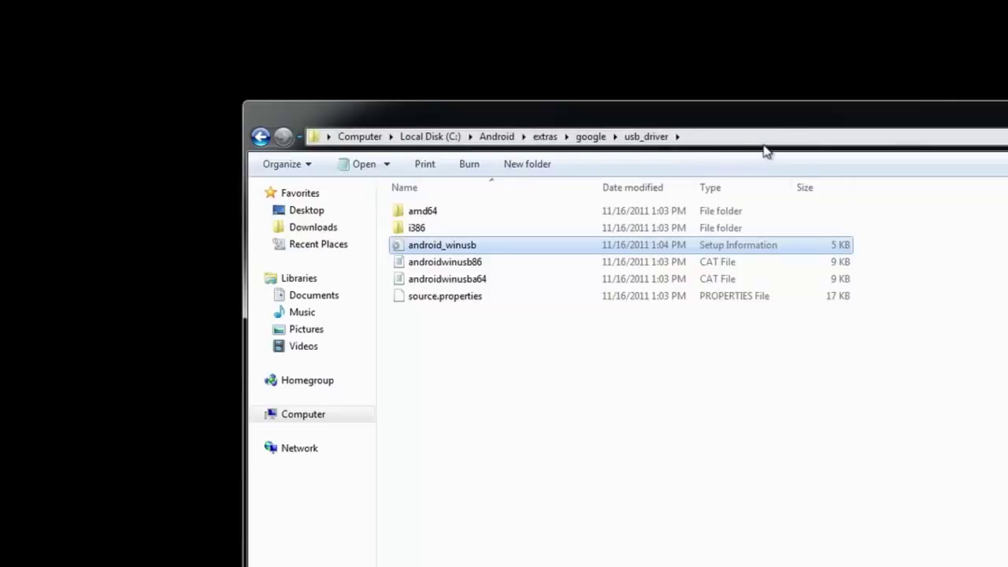
- Go to the %USERPROFILE% folder by entering it in the Explorer address bar
left_click(768, 139)
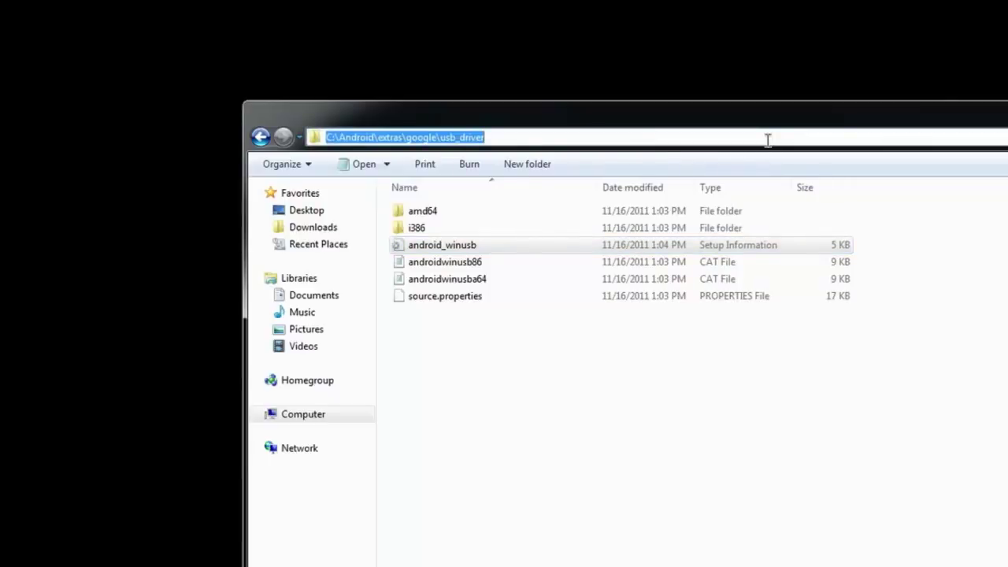
type("%USERPR")
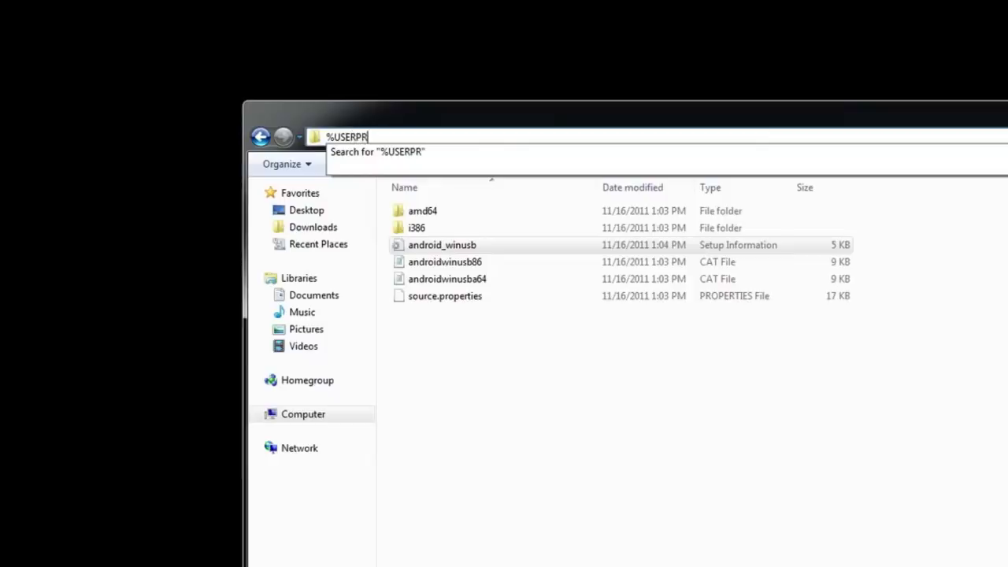
type("OFILE%")
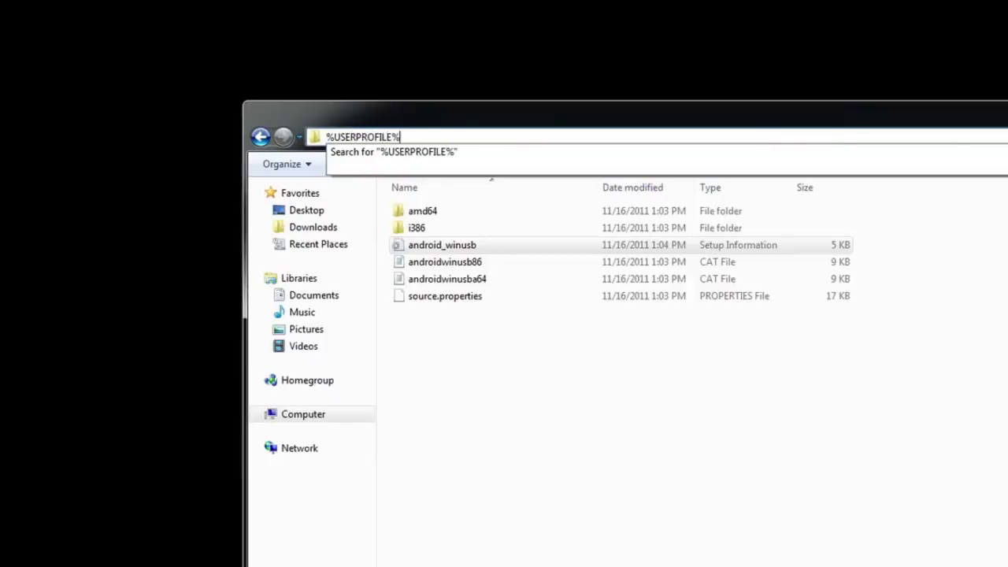
key("Return")
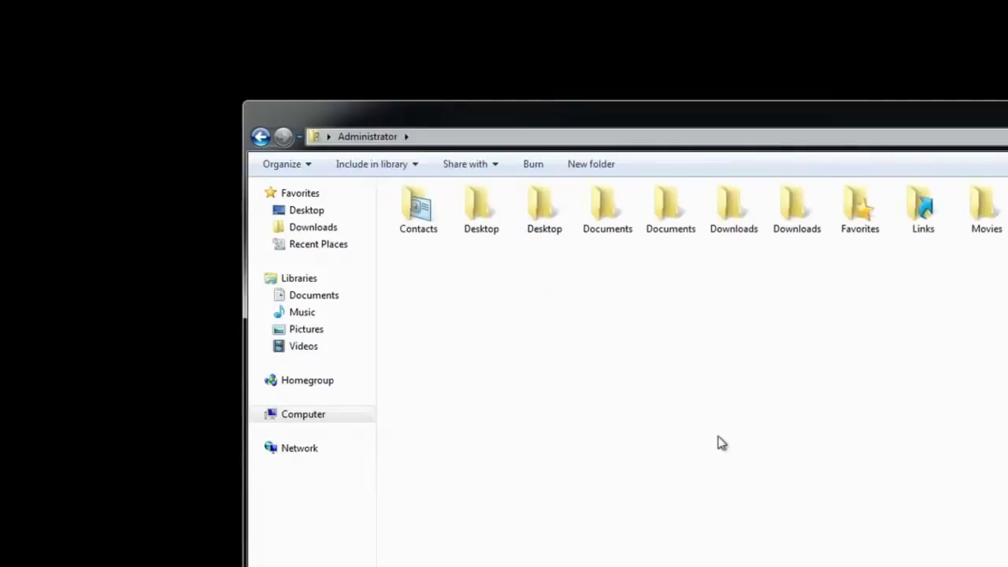
- Turn on Show hidden files, folders, and drives in Folder Options to reveal .android and AppData
left_click(307, 168)
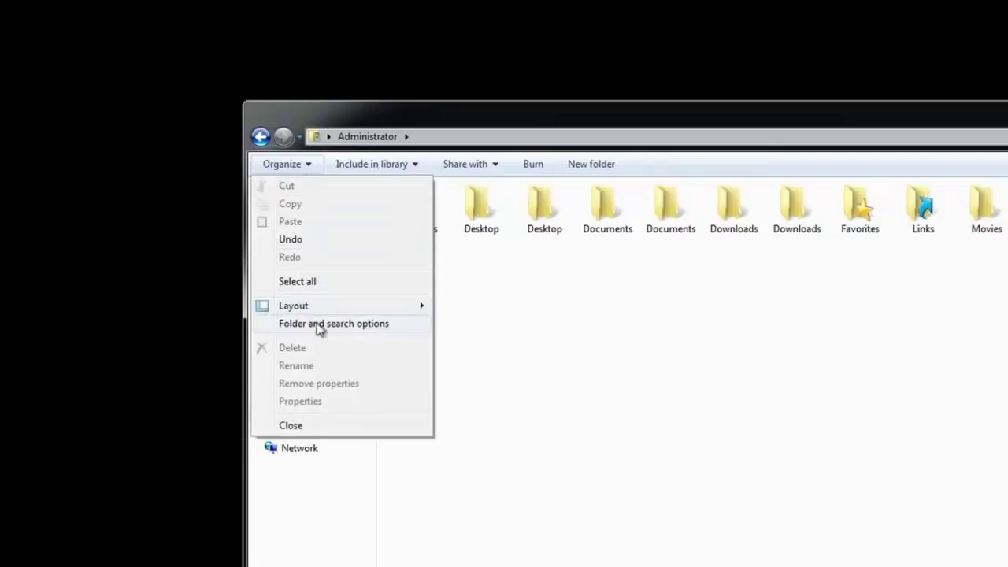
left_click(344, 325)
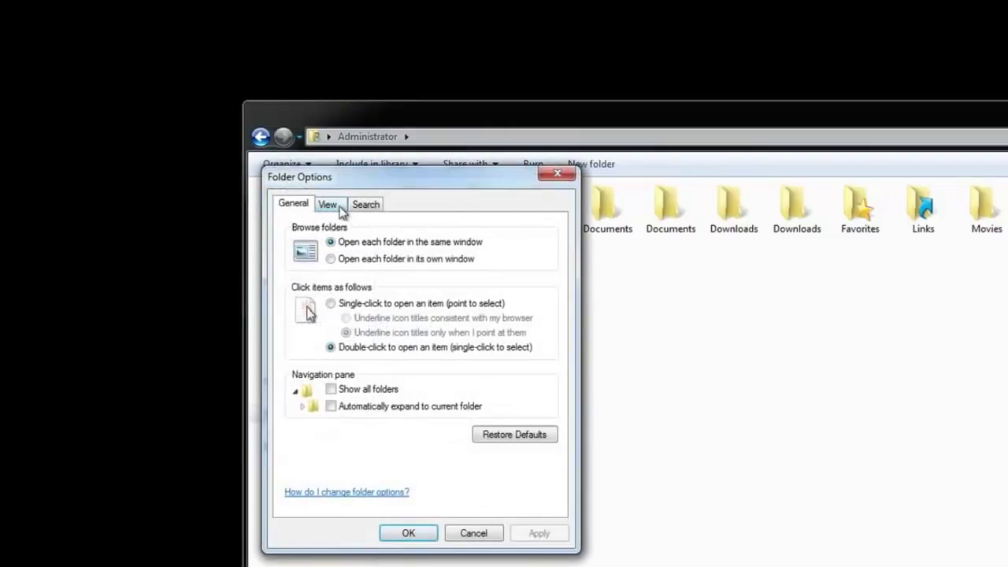
left_click(334, 204)
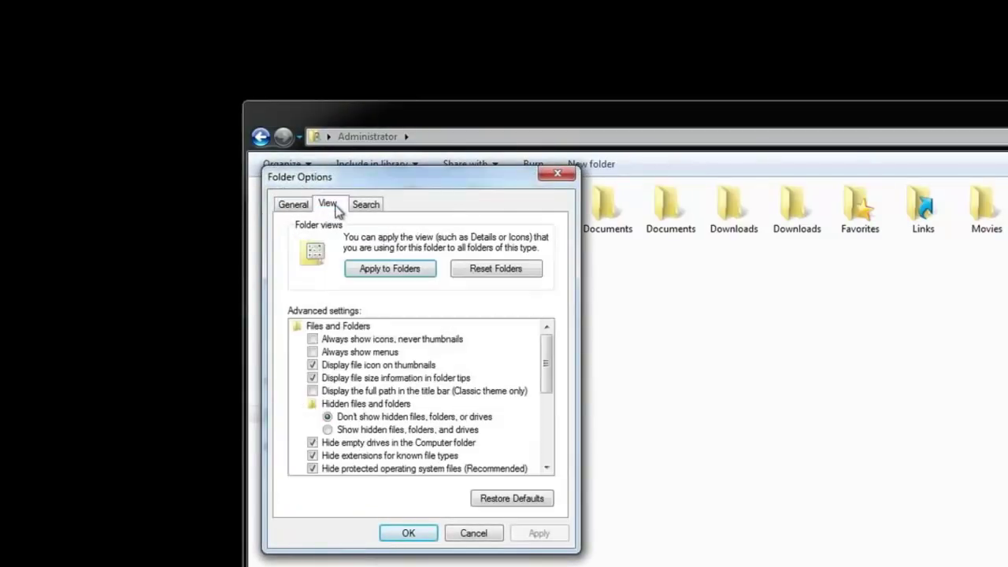
left_click(328, 431)
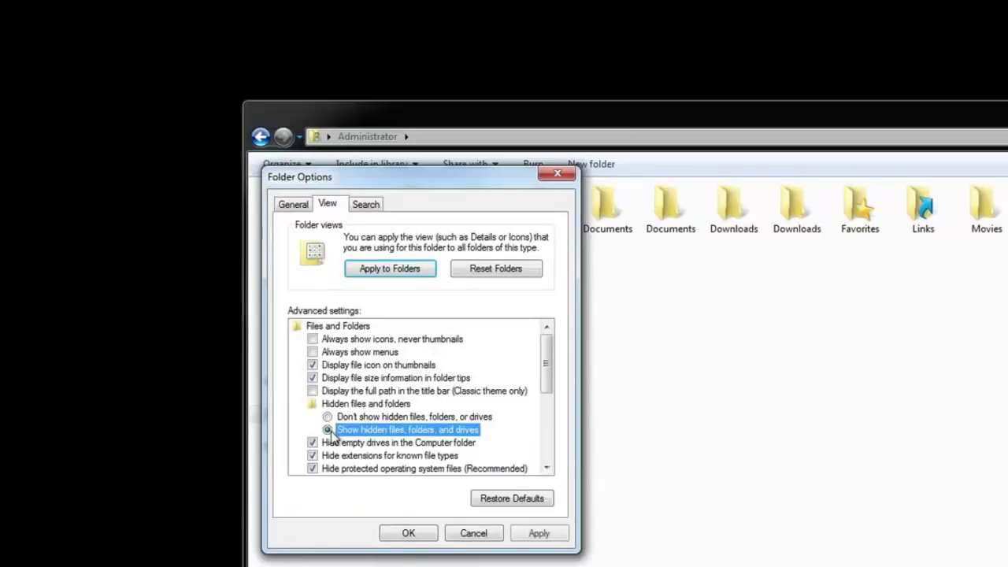
left_click(538, 533)
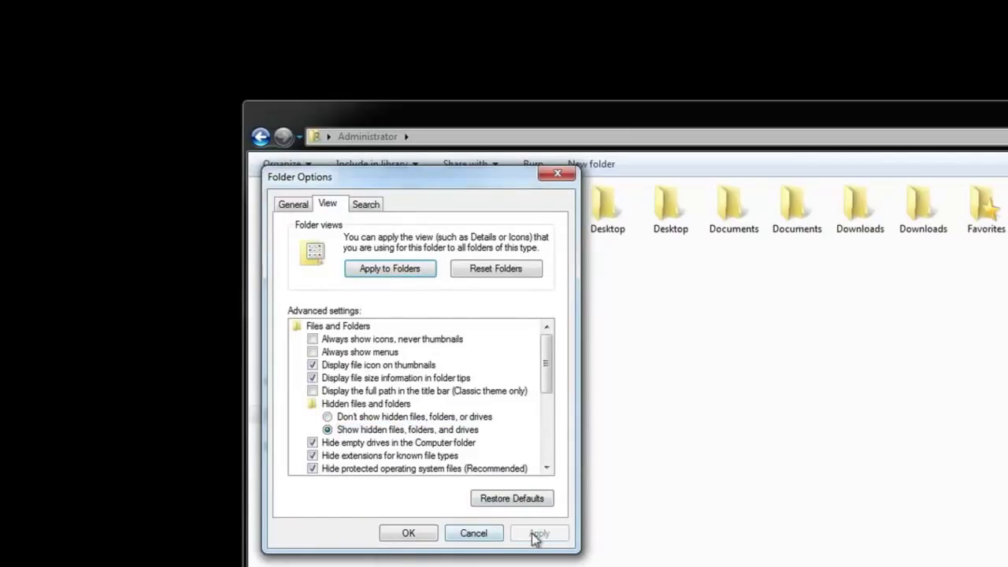
left_click(424, 534)
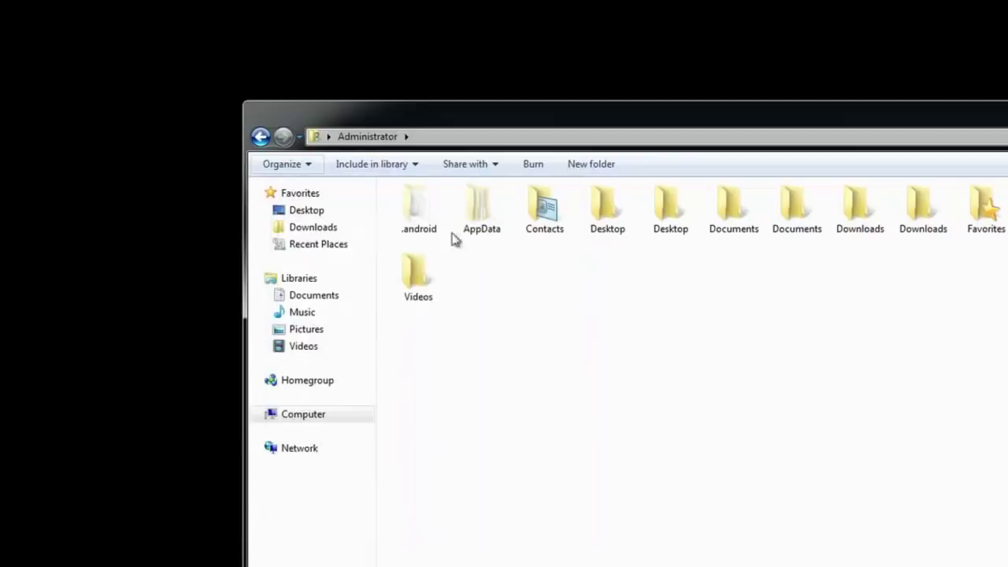
- Open the adb_usb file from the .android folder in Notepad, then go back and forward between folders
double_click(411, 207)
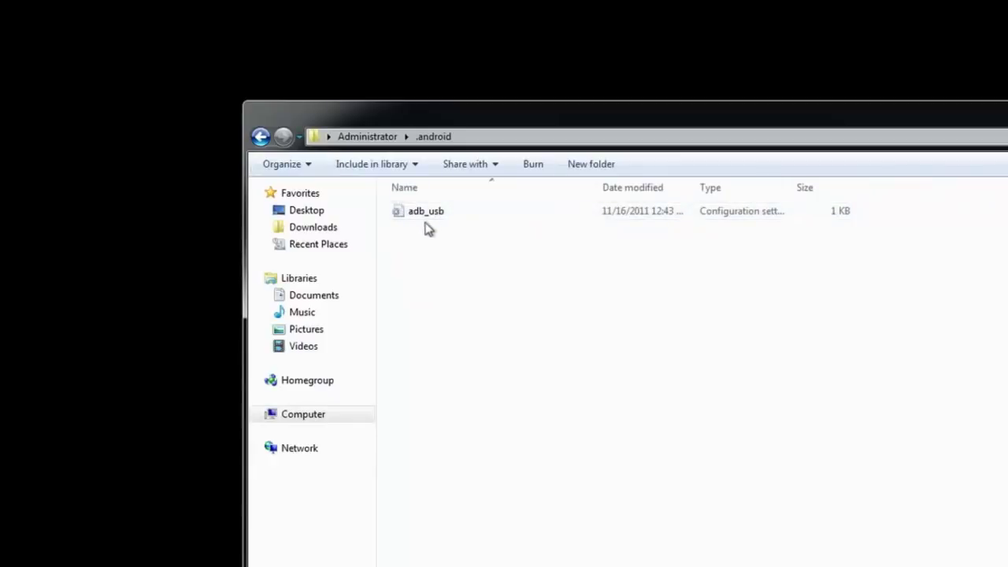
left_click(444, 213)
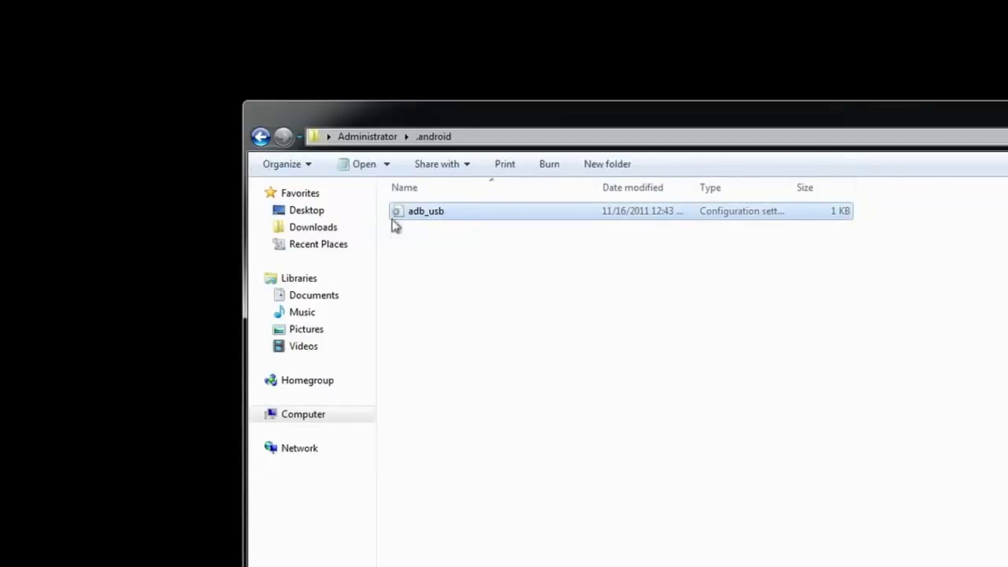
right_click(429, 214)
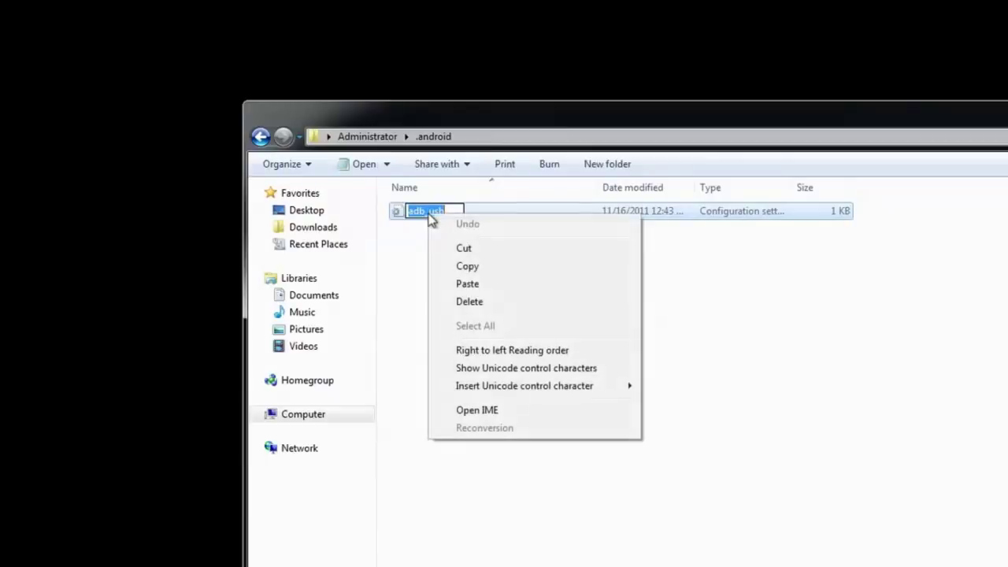
left_click(392, 247)
right_click(427, 211)
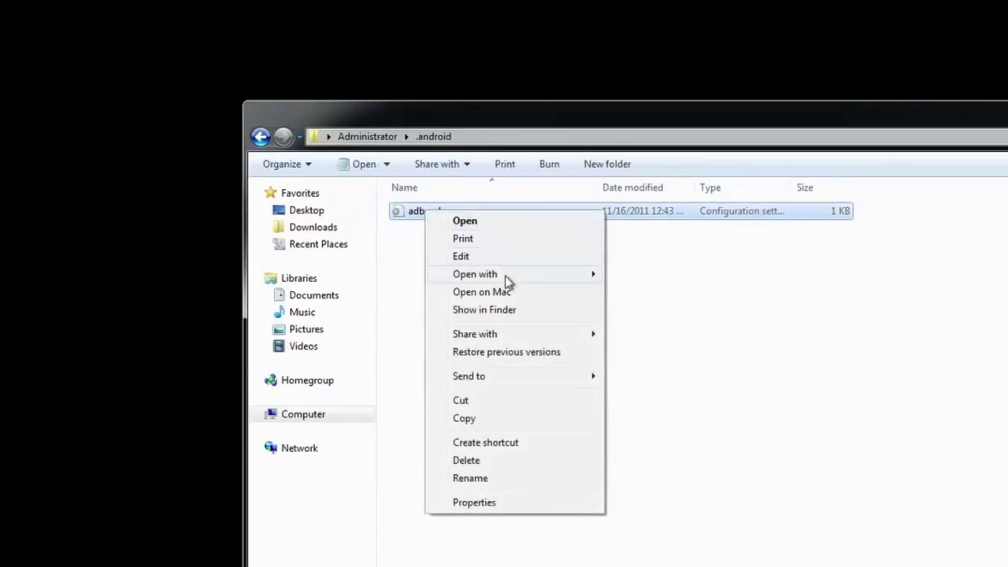
mouse_move(569, 282)
left_click(675, 275)
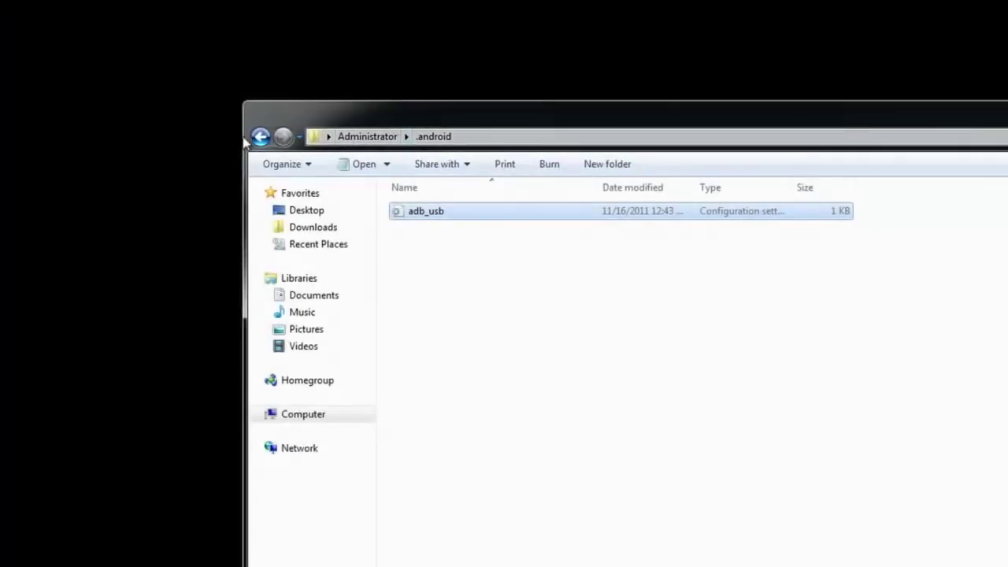
left_click(261, 137)
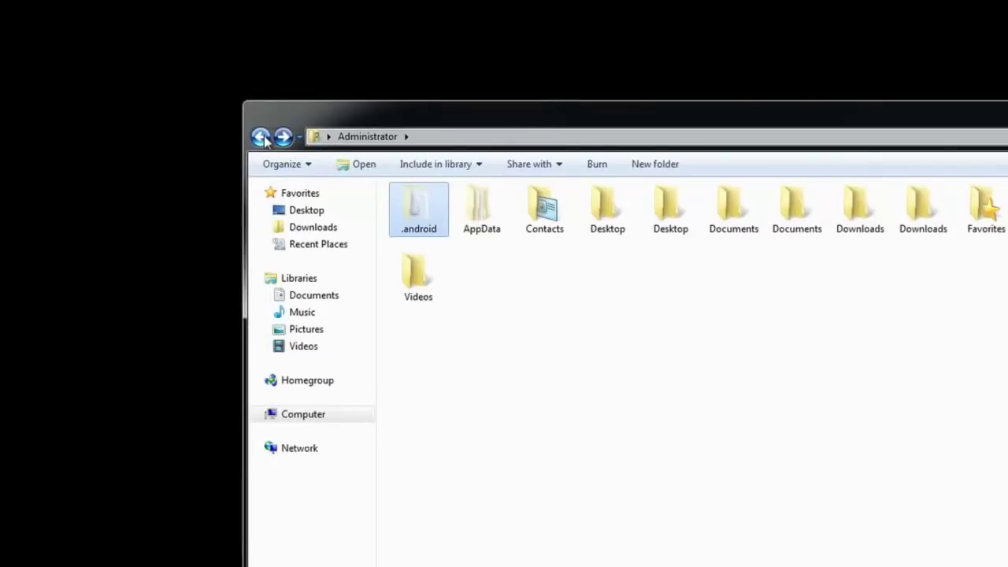
left_click(261, 137)
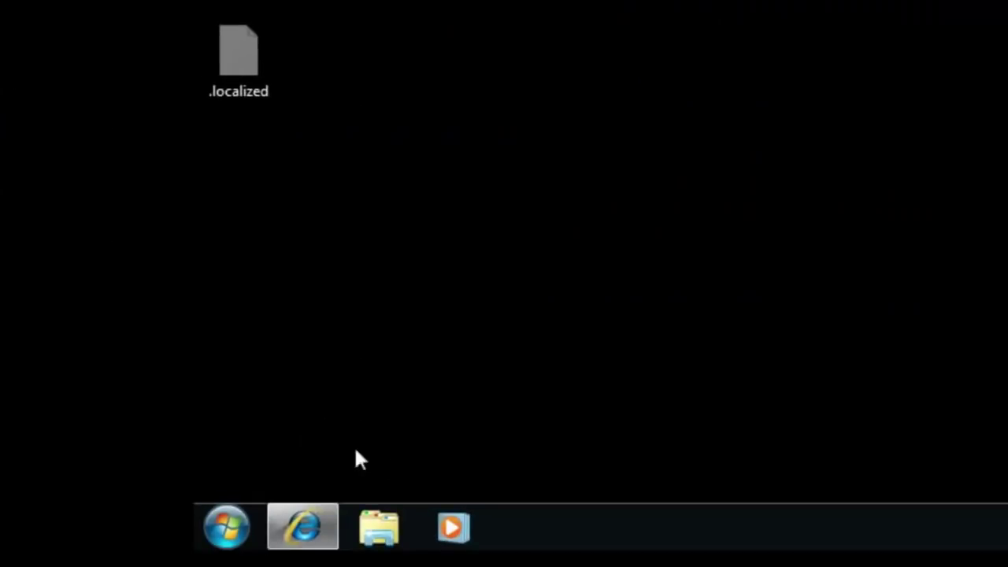
- Open Device Manager via Control Panel's Hardware and Sound to find the Kindle under Other devices
left_click(236, 516)
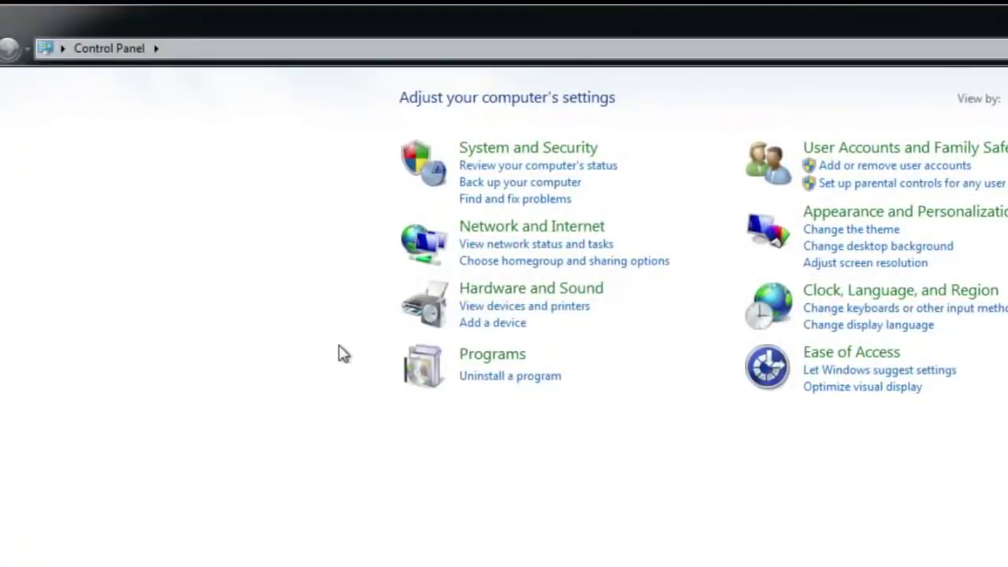
left_click(601, 292)
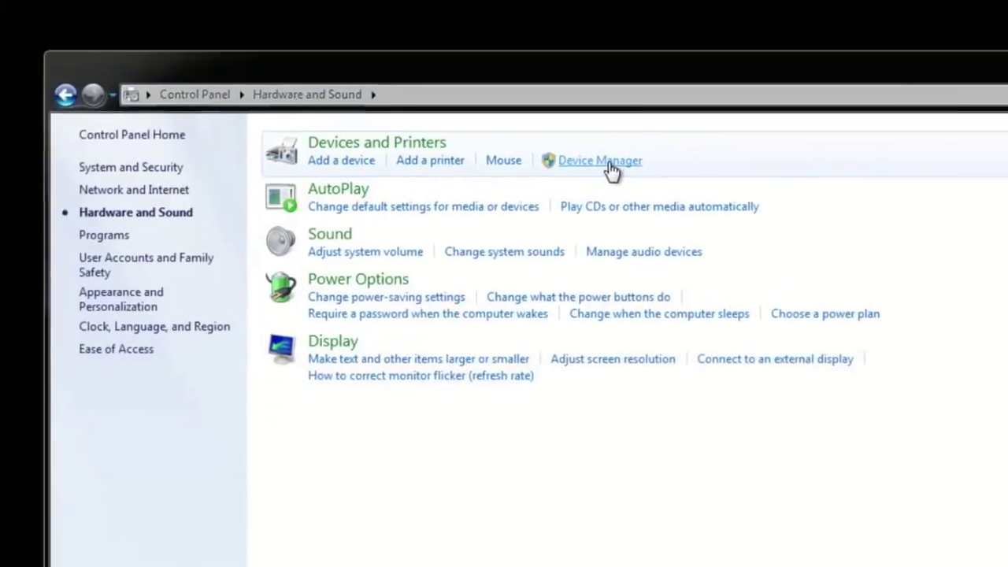
left_click(524, 118)
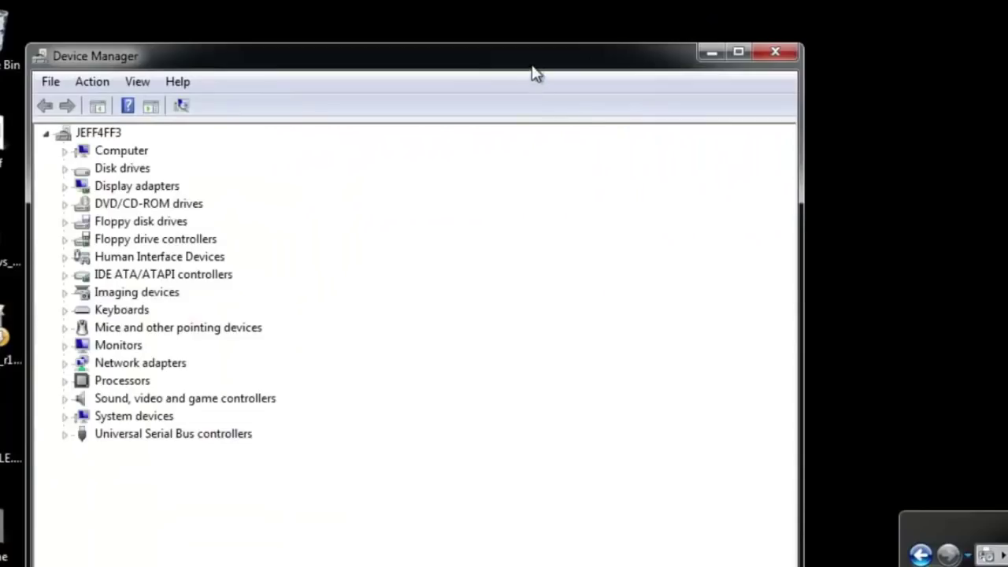
left_click_drag(534, 73, 726, 102)
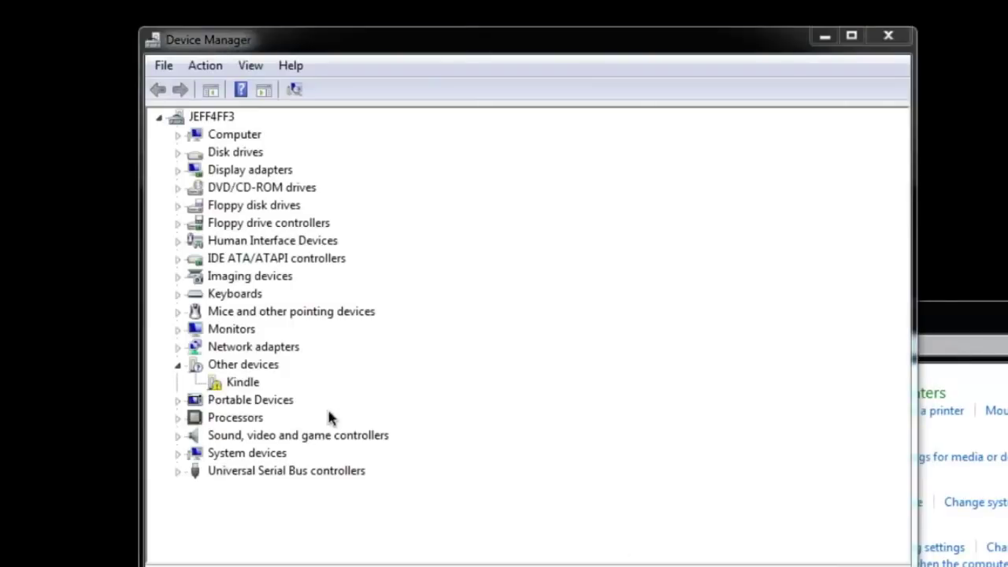
- Start updating the Kindle's driver, choosing to browse the computer for driver software
left_click(250, 383)
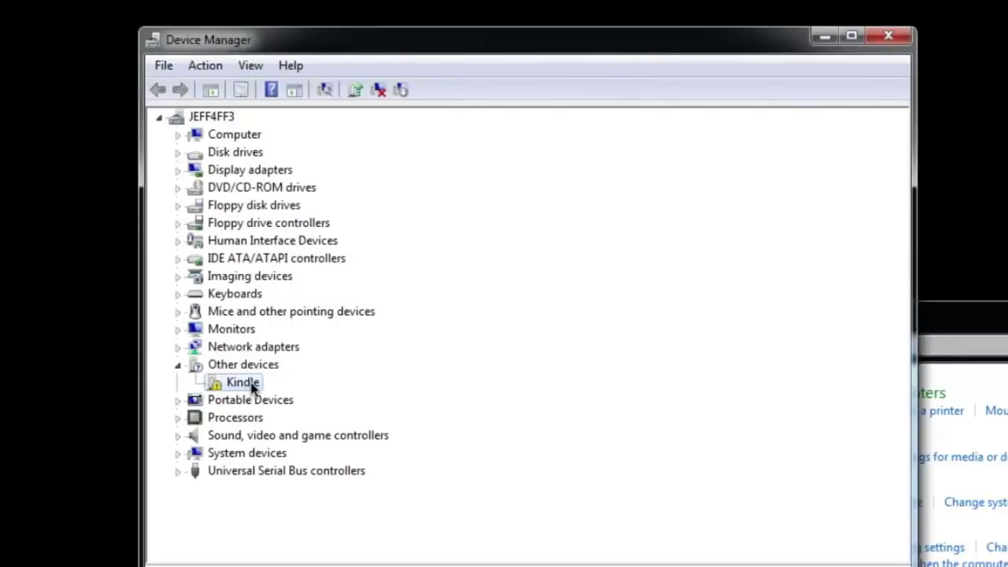
right_click(255, 387)
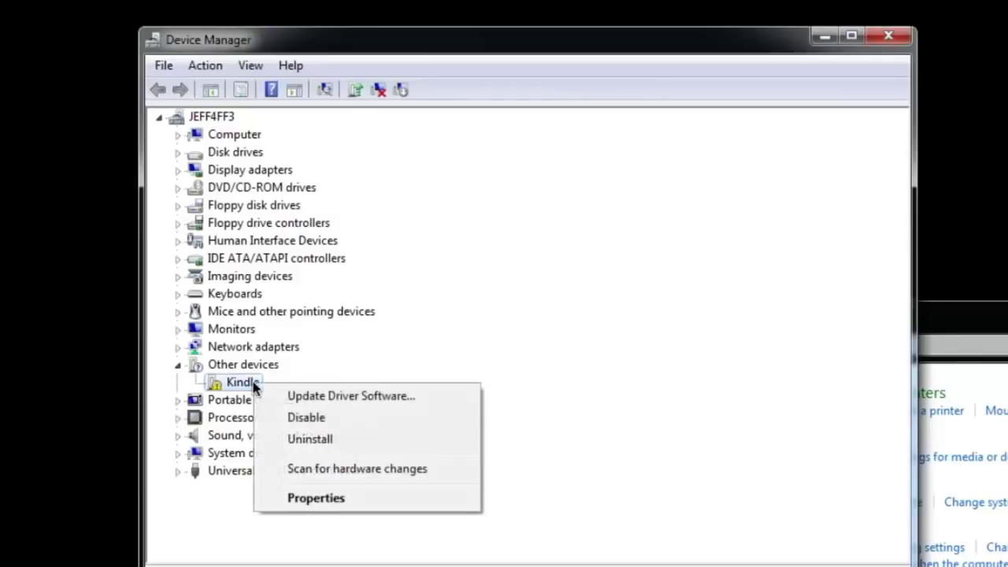
left_click(344, 404)
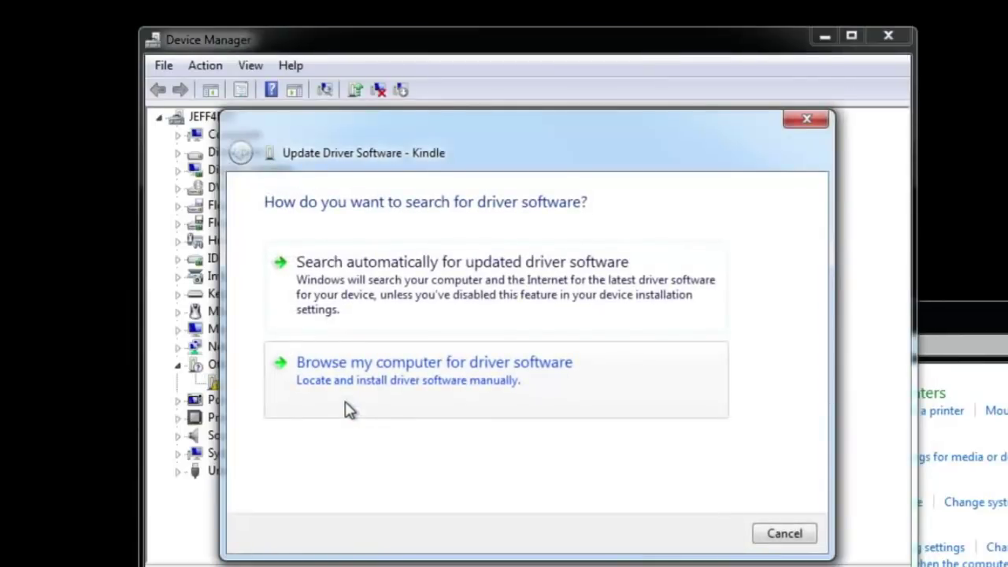
left_click(522, 385)
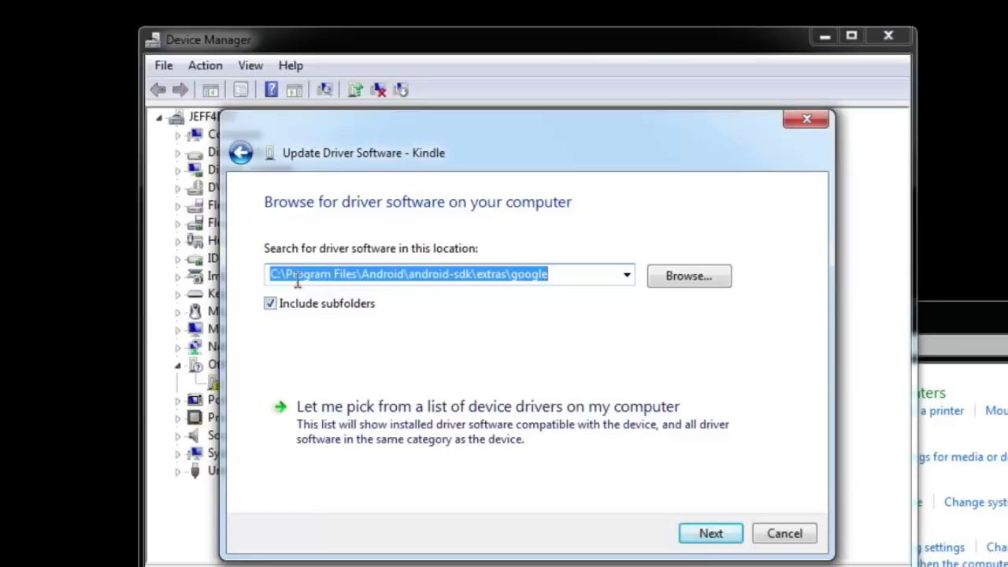
left_click(702, 277)
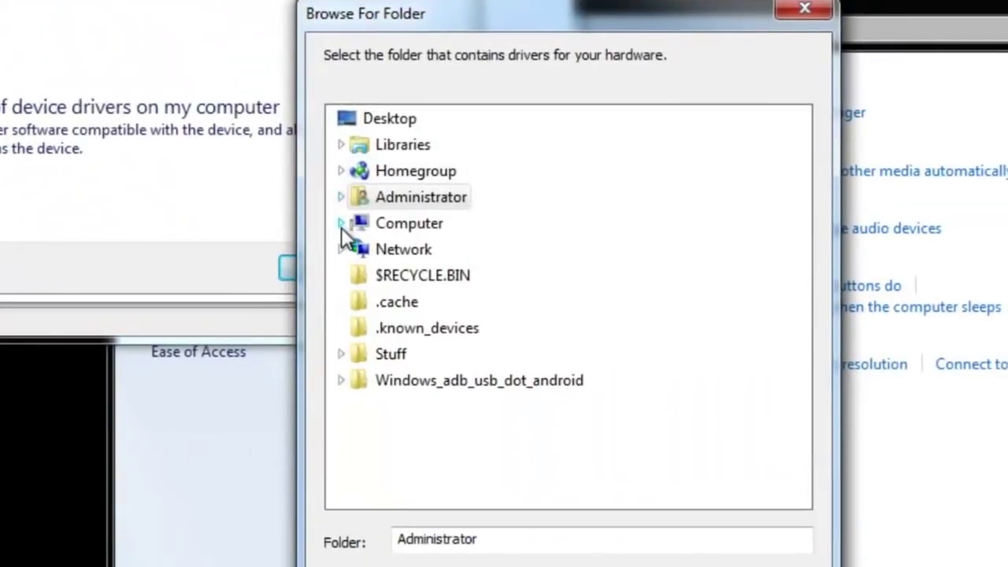
- Select C:\Android\extras\google as the driver search folder and confirm
left_click(341, 223)
left_click(355, 275)
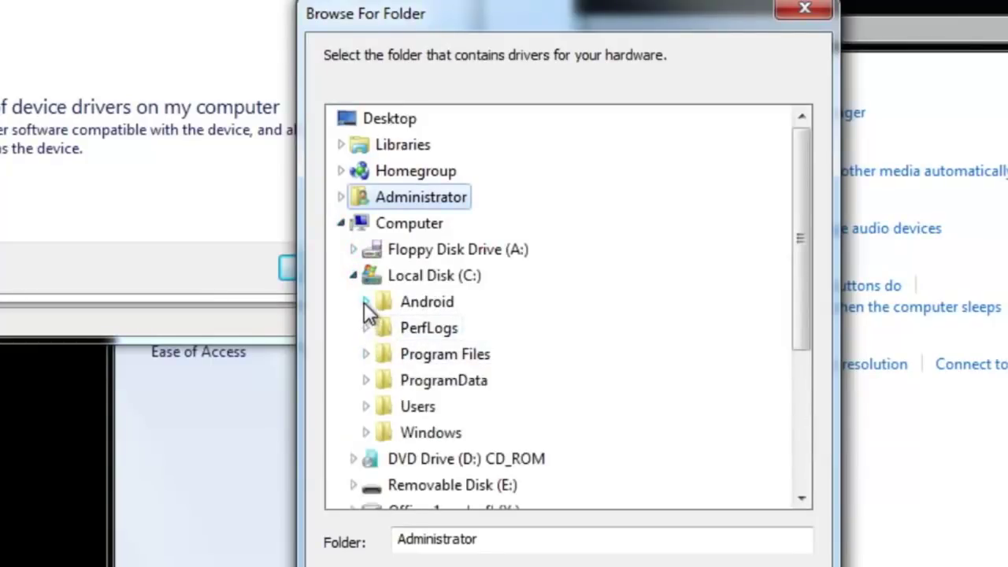
left_click(366, 302)
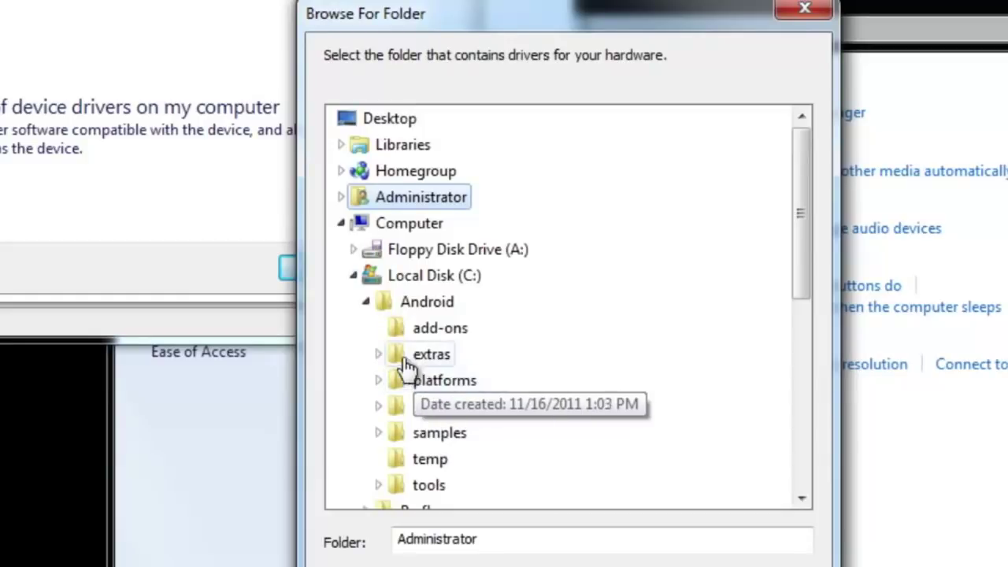
left_click(379, 355)
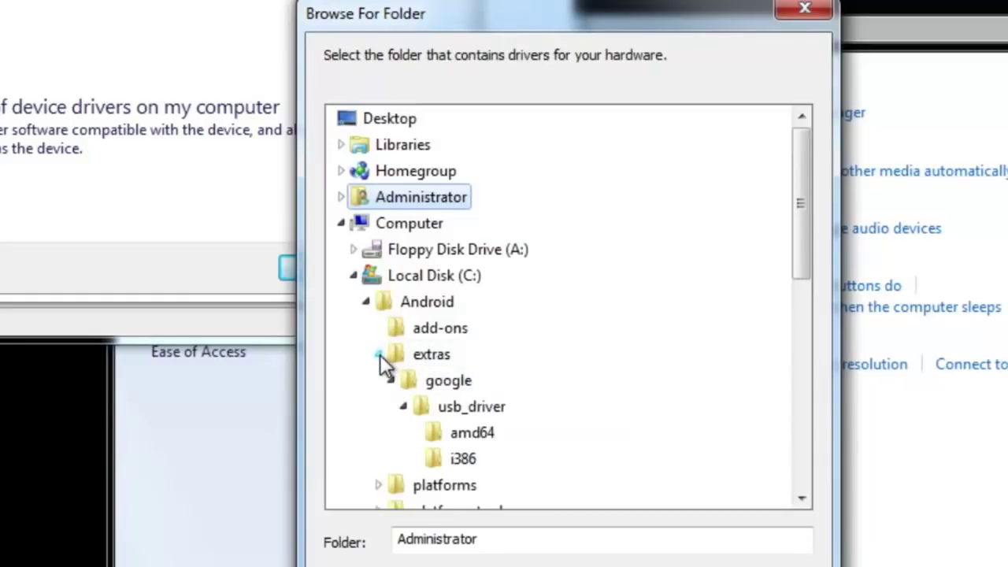
left_click(418, 388)
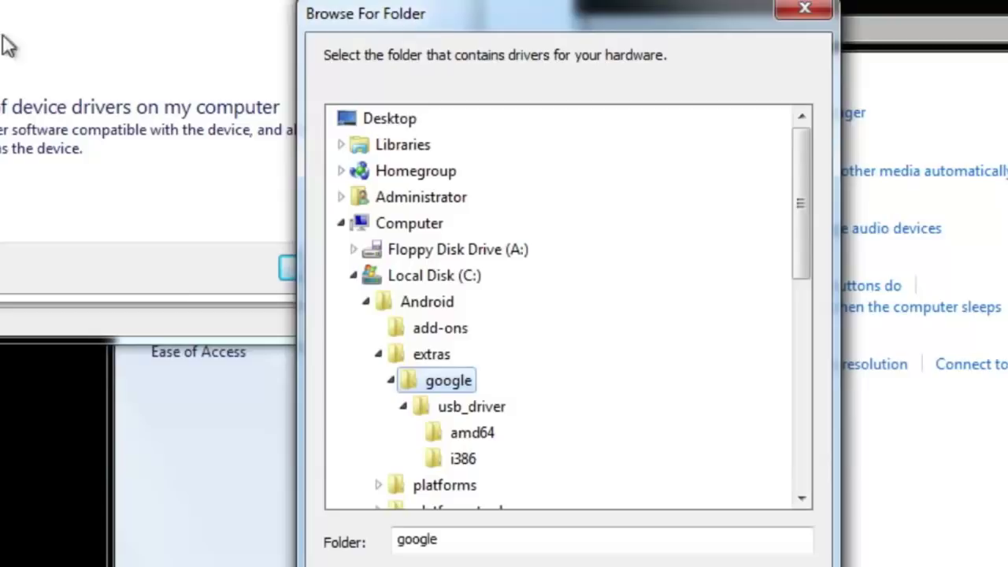
left_click(677, 563)
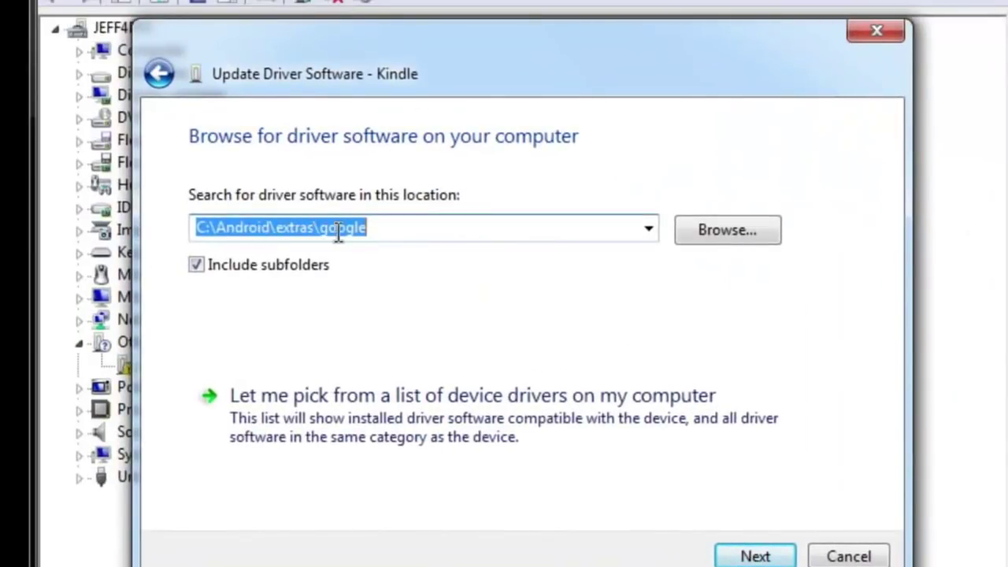
- Install the Kindle driver, accepting the unsigned-driver warning, and close the finished wizard
left_click(755, 555)
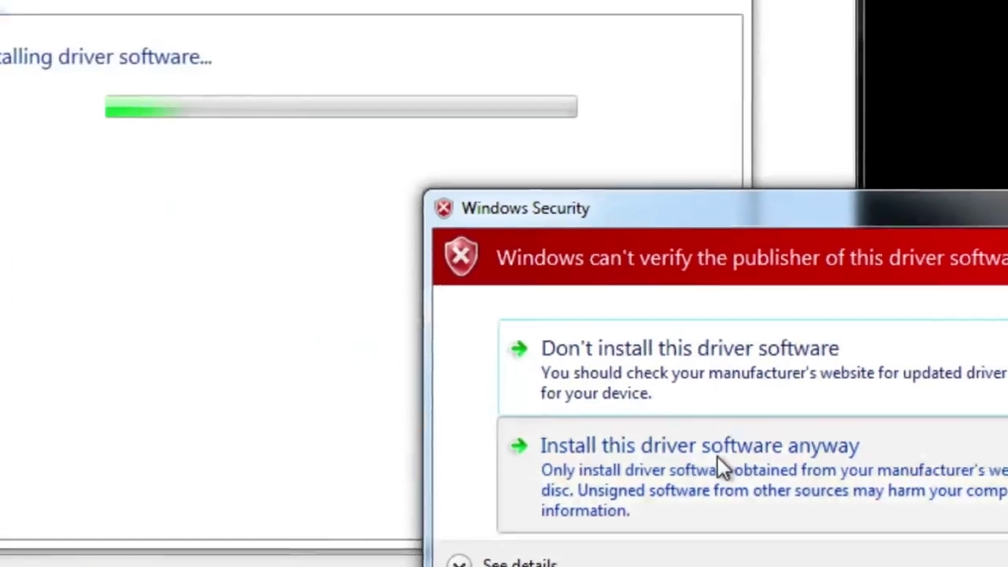
left_click(476, 380)
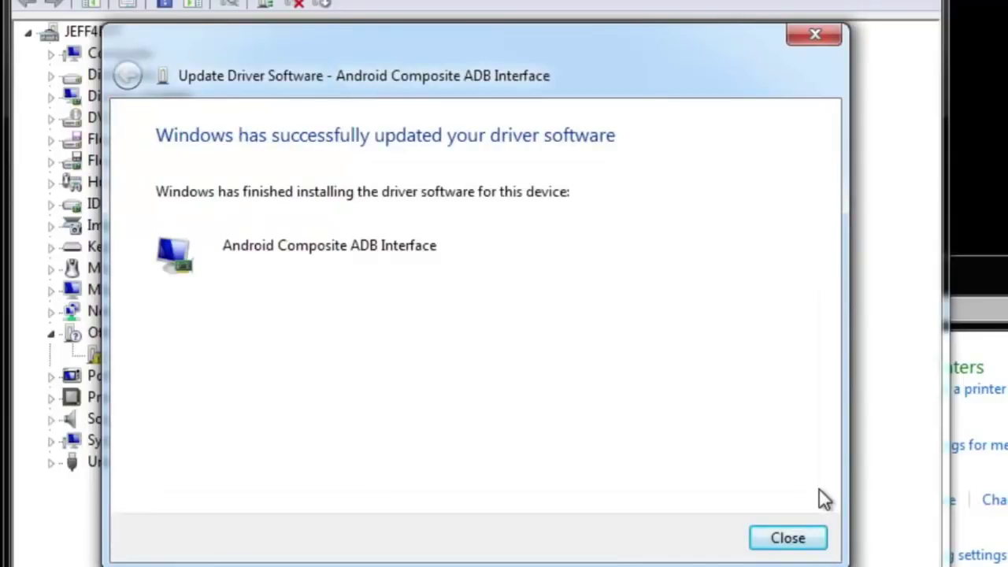
left_click(780, 538)
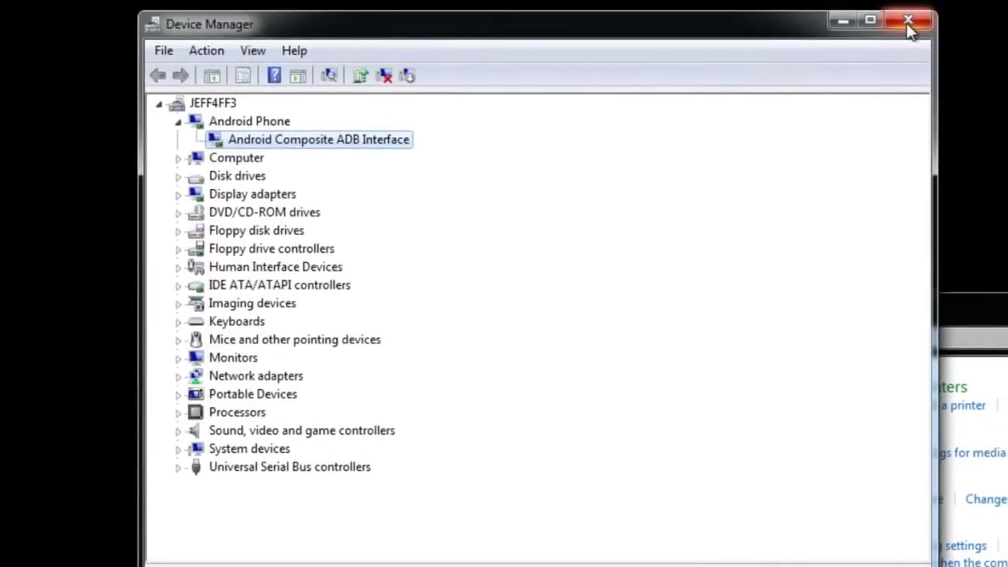
- Close Device Manager and change the Command Prompt directory to C:\Android\platform-tools
left_click(907, 21)
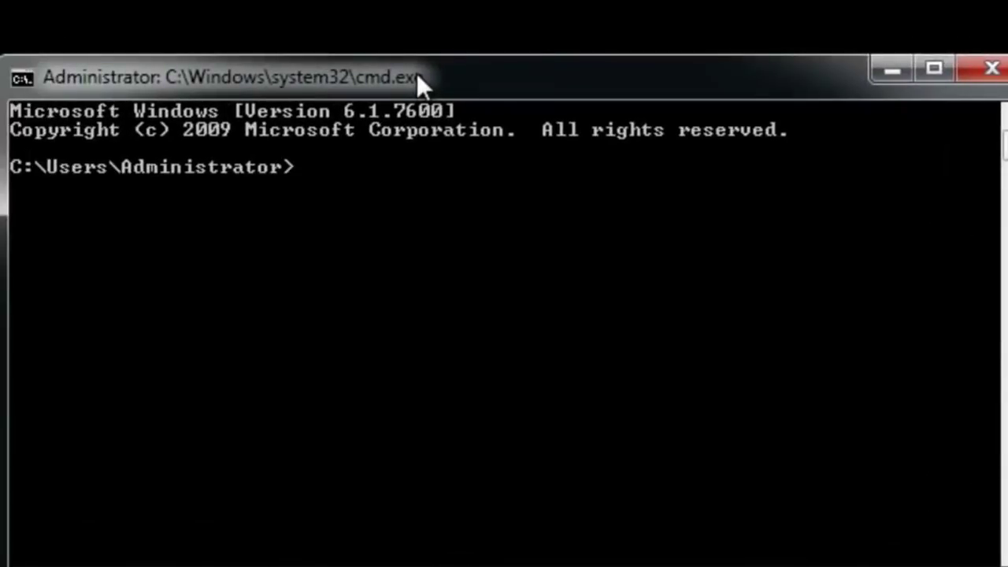
type("cd \\")
key("Return")
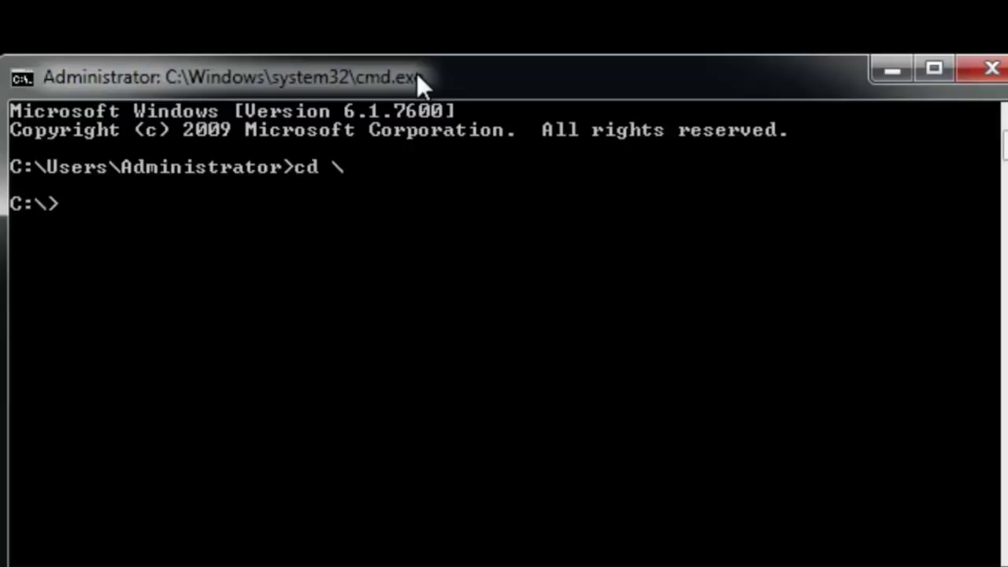
type("cd Android")
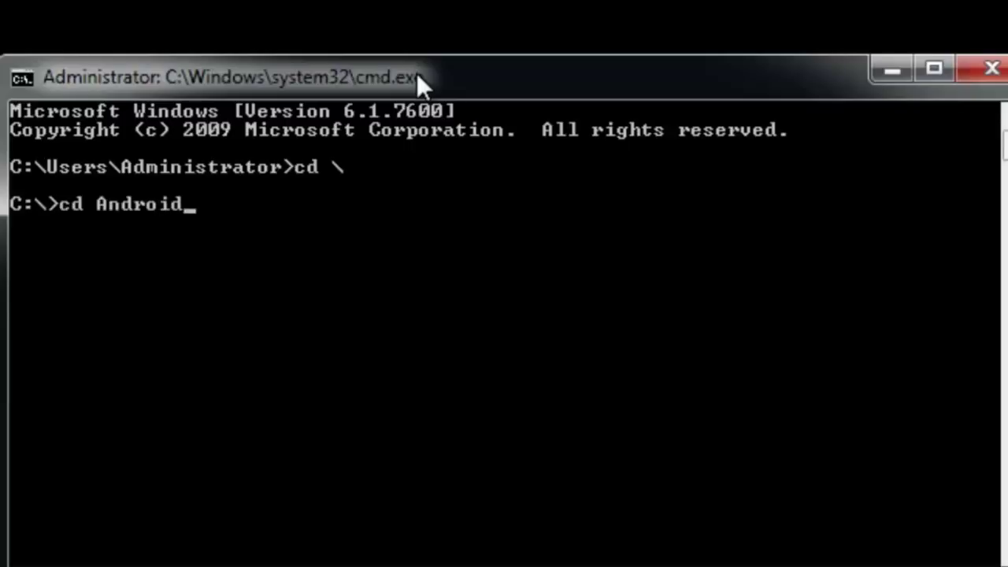
key("Return")
type("cd ")
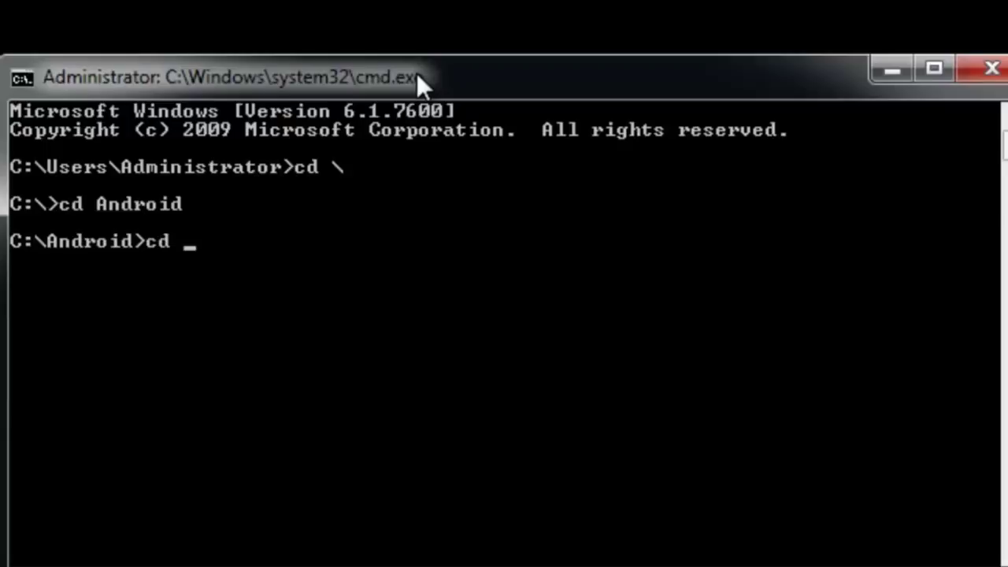
type("platform-tools")
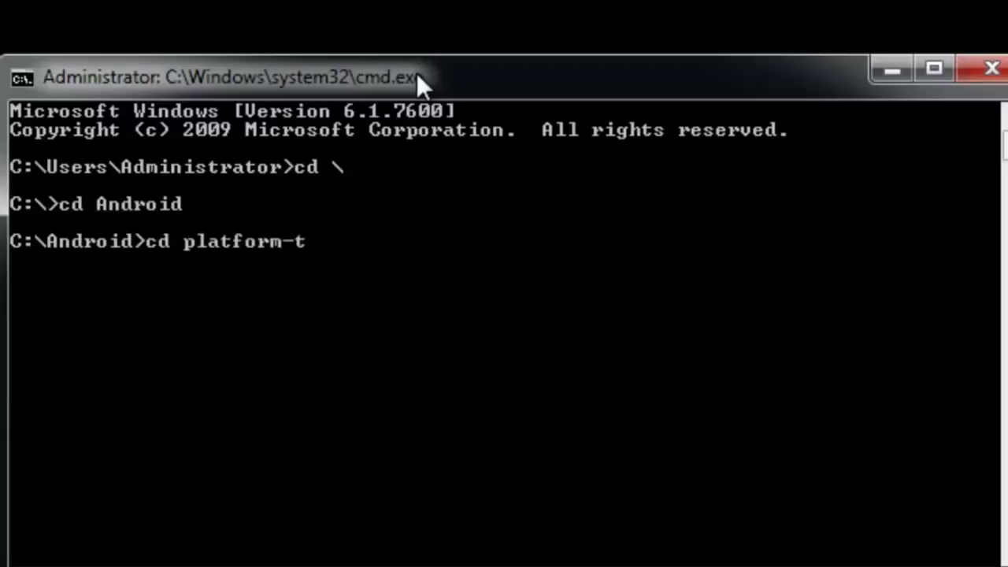
key("Return")
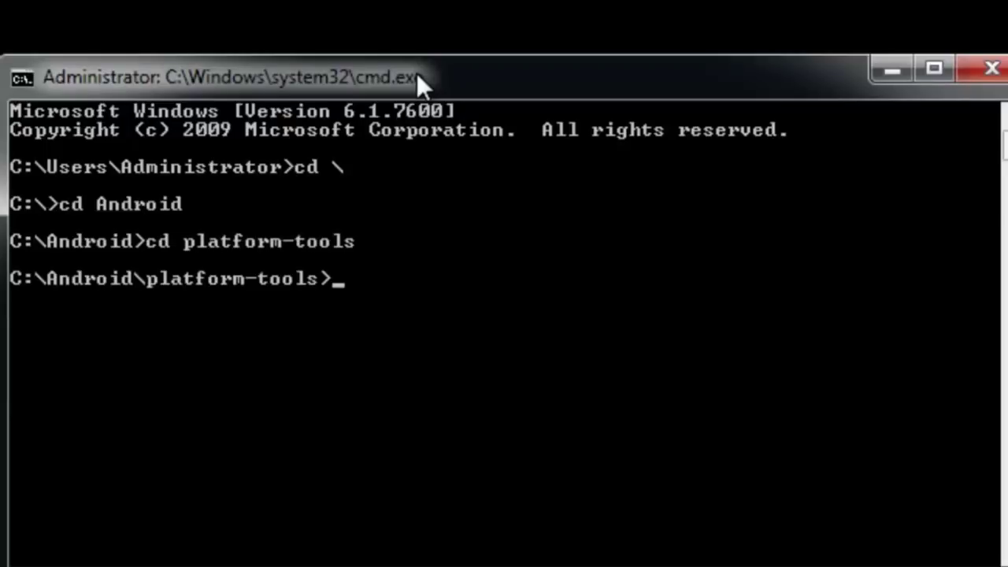
- Run adb kill-server, then adb devices to list the attached Kindle
type("adb ki")
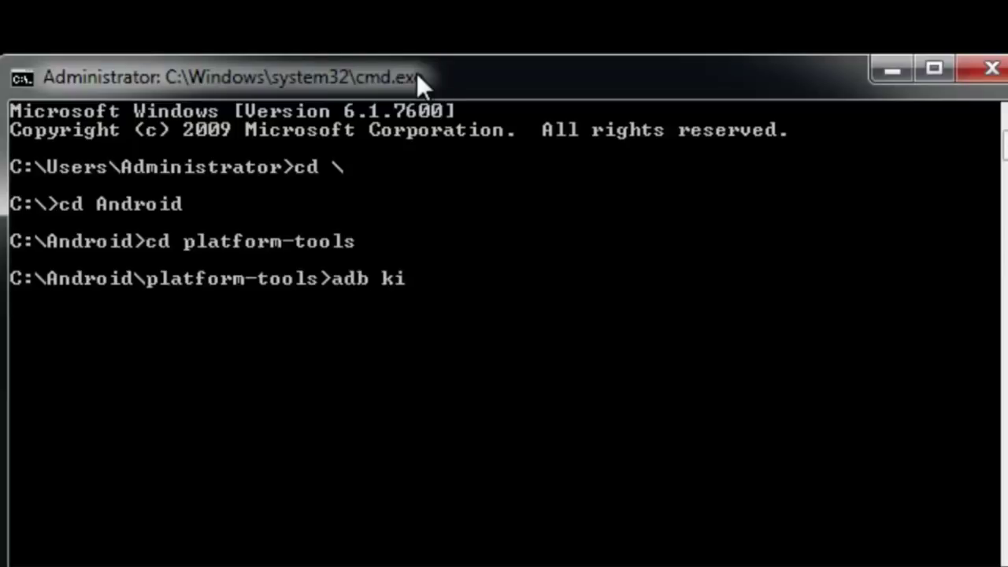
type("ll-server")
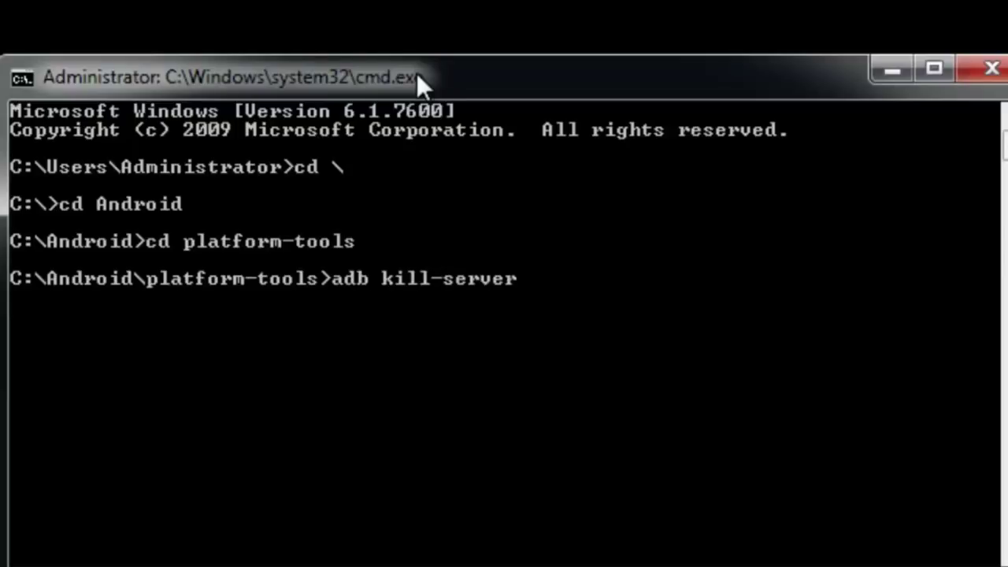
key("Return")
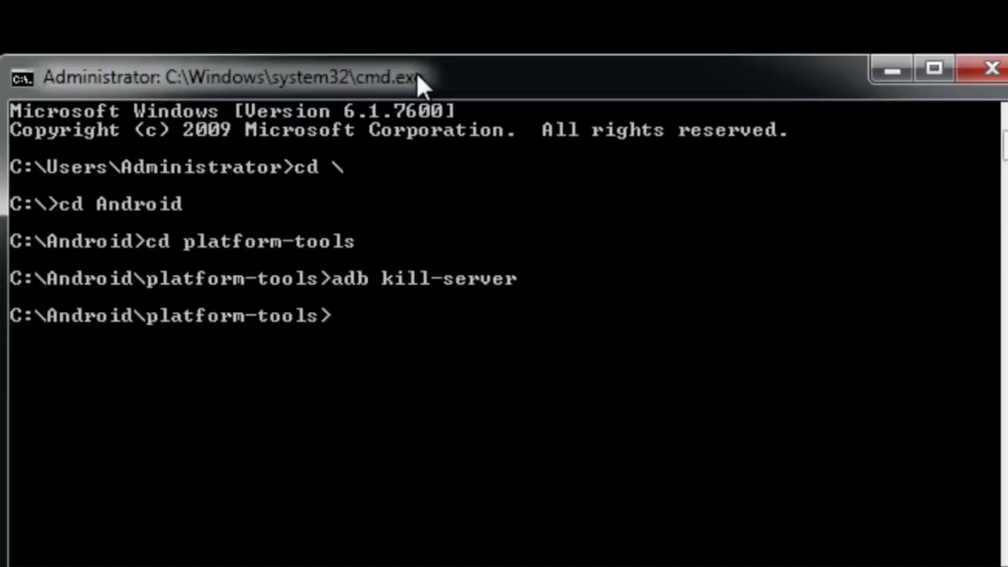
type("adb devices")
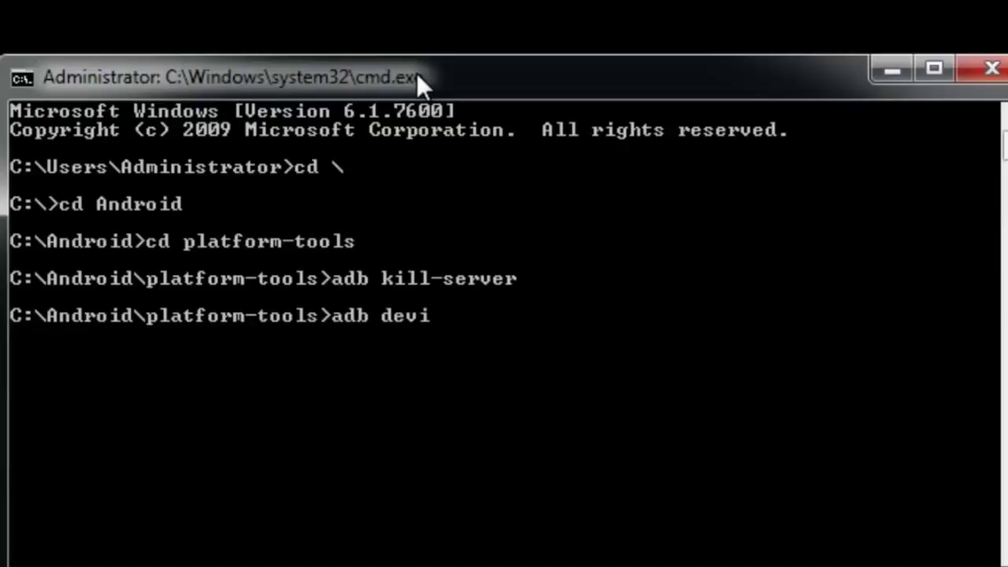
key("Return")
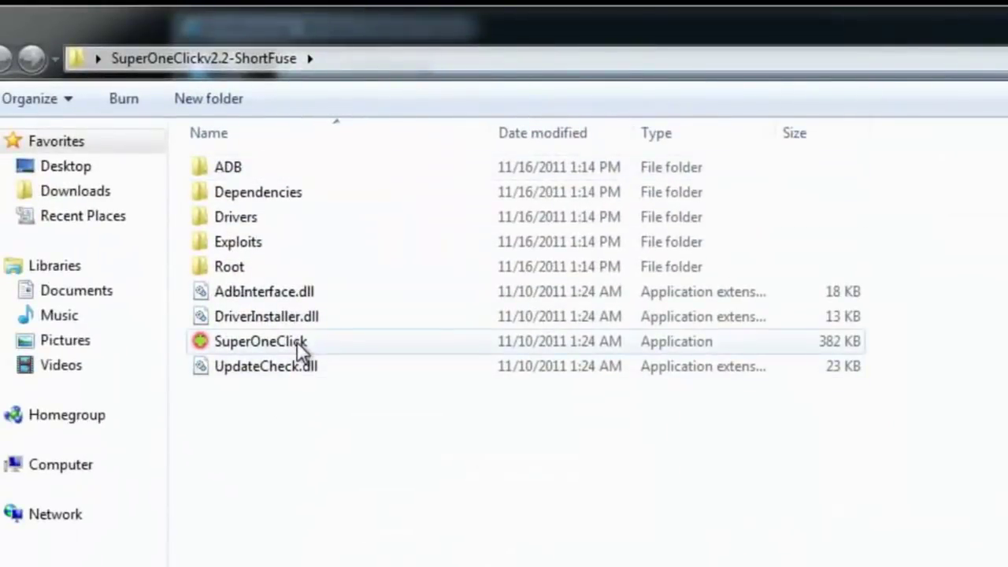
- Select the SuperOneClick application in the SuperOneClickv2.2-ShortFuse folder
left_click(290, 344)
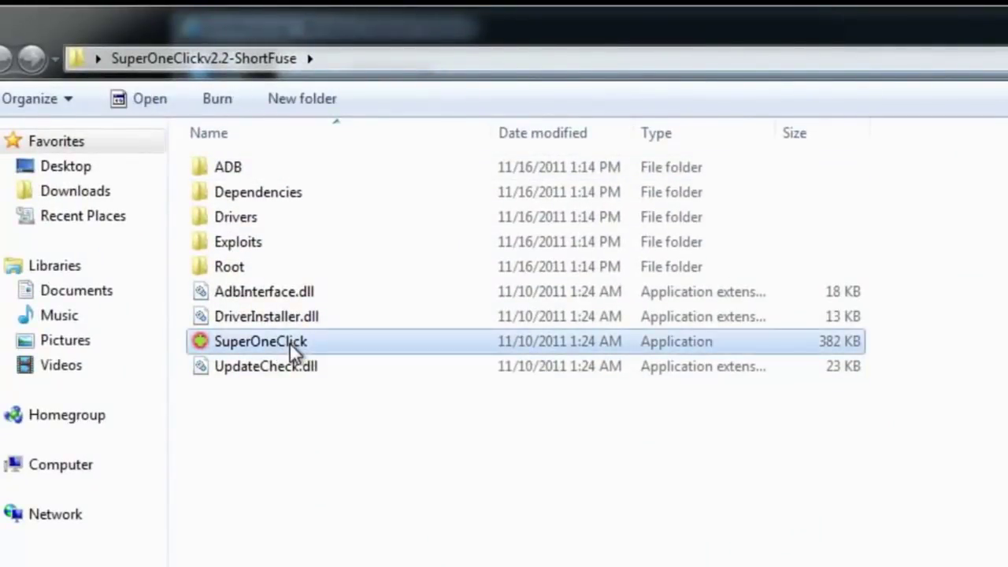
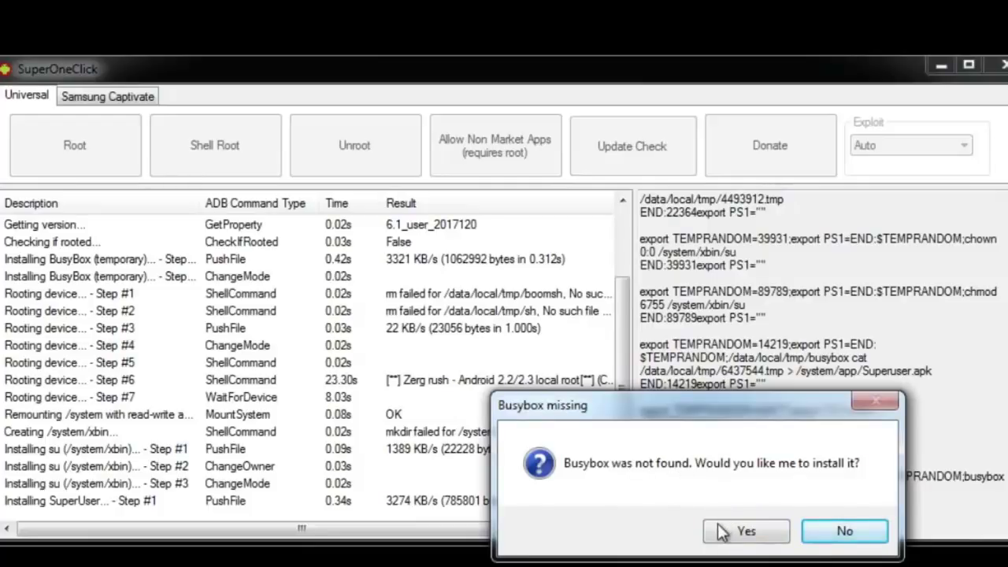
- Confirm installing the missing BusyBox to /system/xbin so the root install finishes
left_click(723, 532)
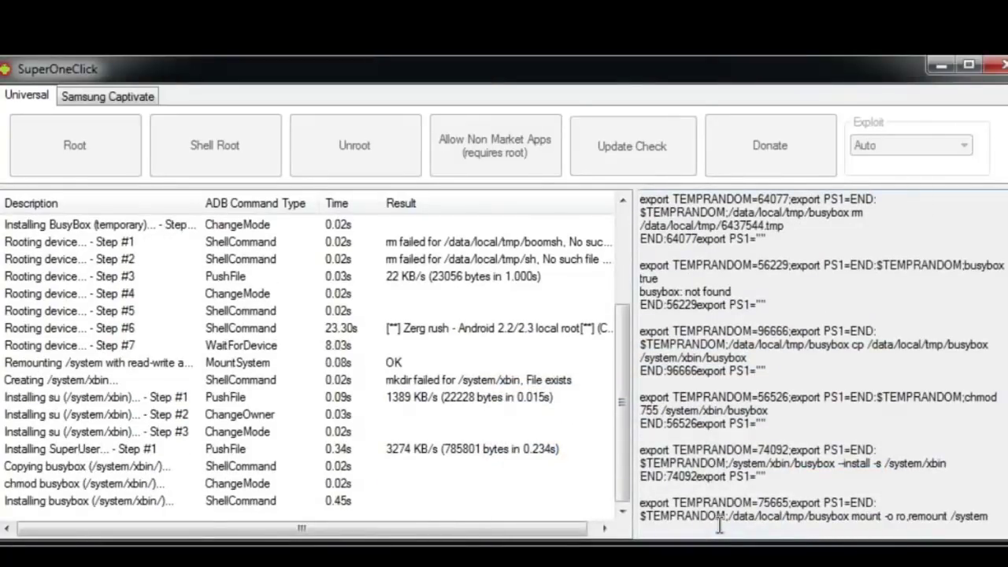